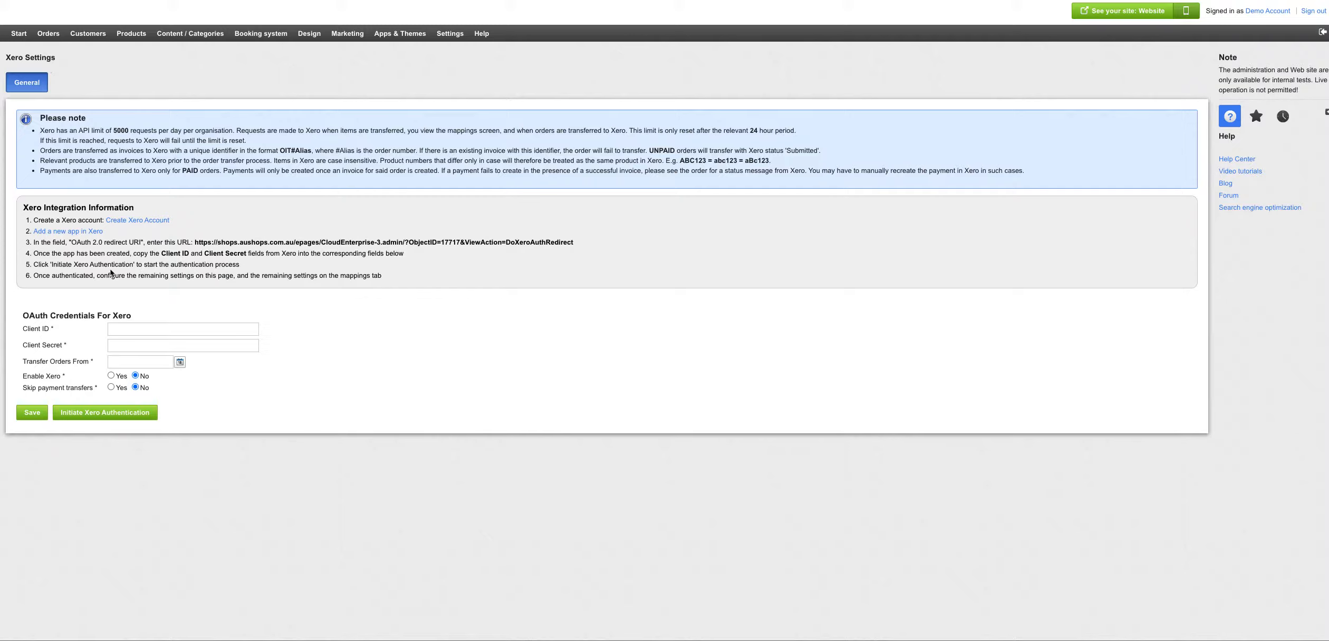
Step: Open Xero's developer site from the integration instructions and start adding a new app named demo1
right_click(85, 231)
click(109, 236)
key(ctrl+Tab)
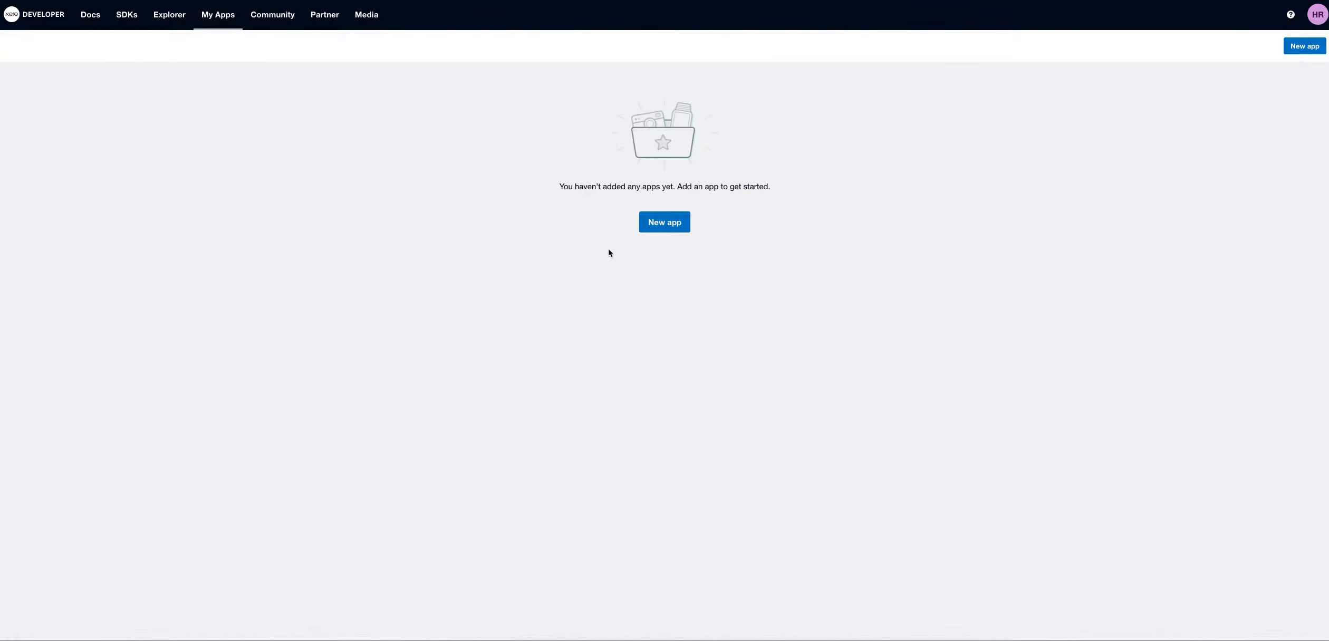
click(665, 223)
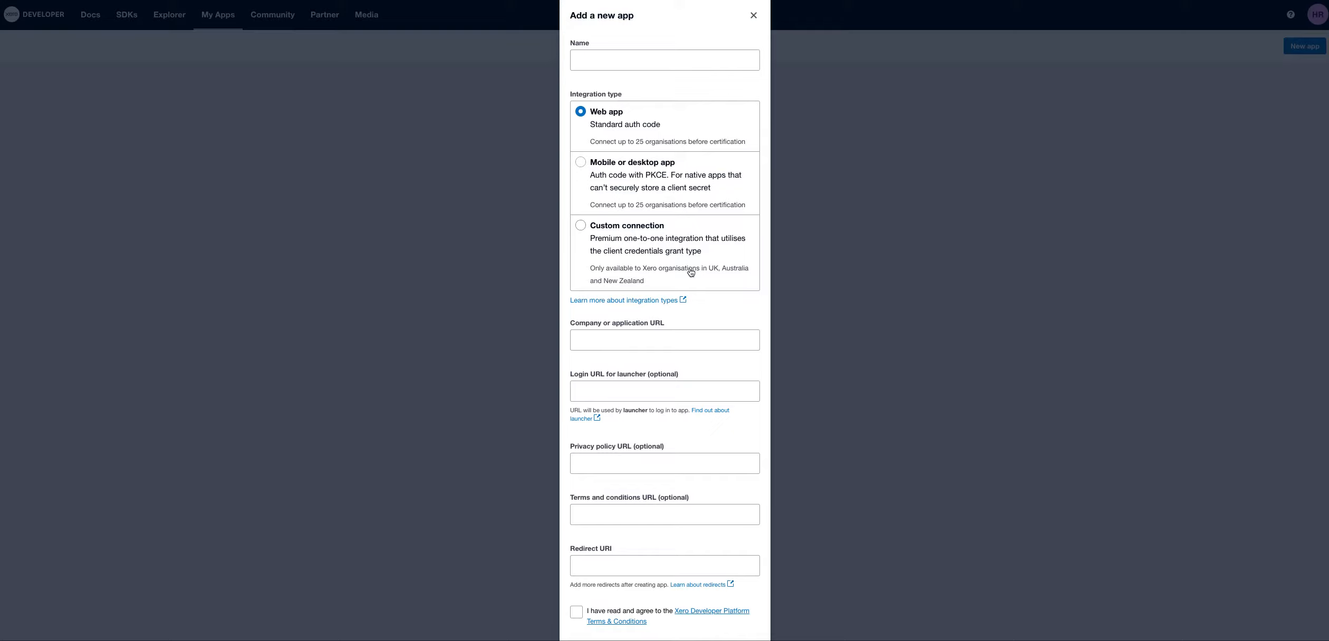
click(634, 62)
text(demo1)
scroll(703, 139, down, 1)
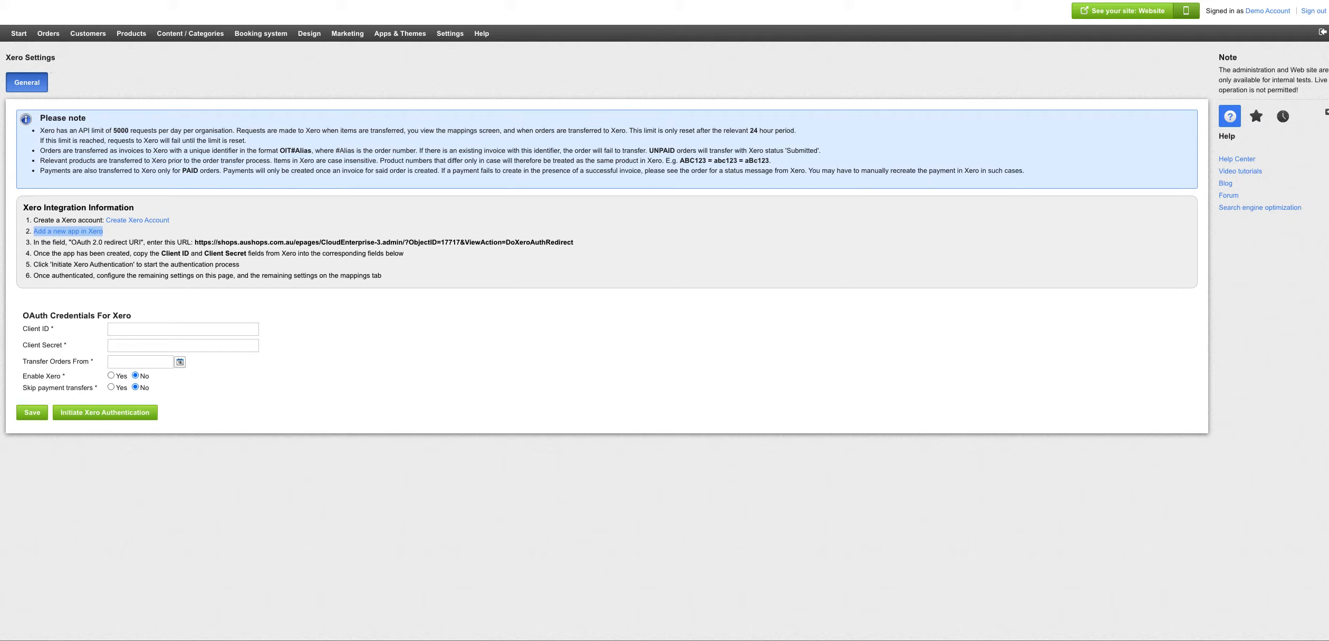
click(1127, 12)
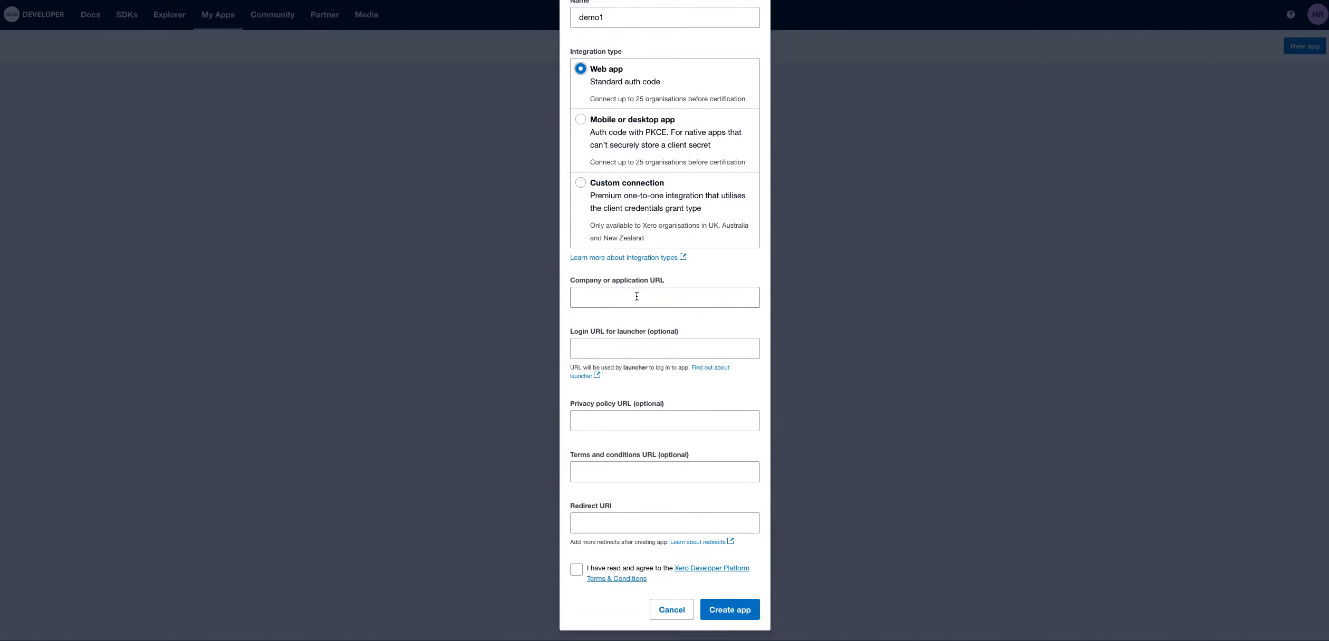
click(636, 297)
text(https://shops.aushops.com.au/epages/CloudEnterprise-3.sf)
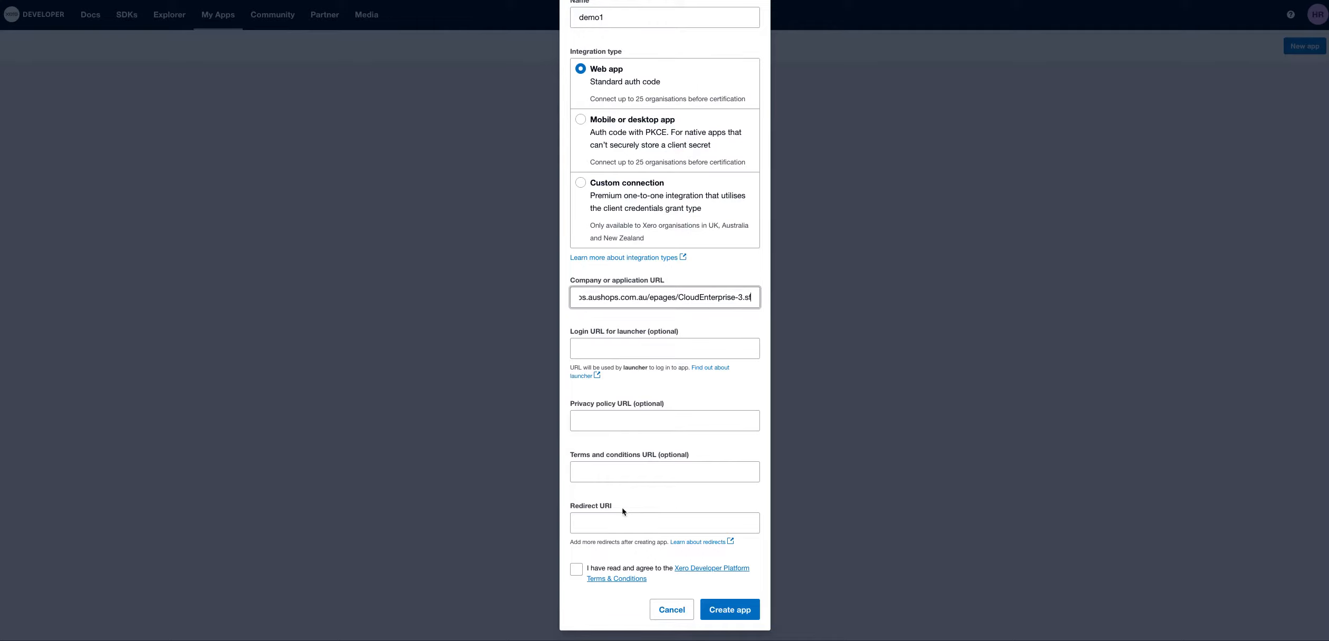
Step: Copy the OAuth 2.0 redirect URL from the shop's Xero settings into Redirect URI, and create the app with the terms accepted
click(612, 523)
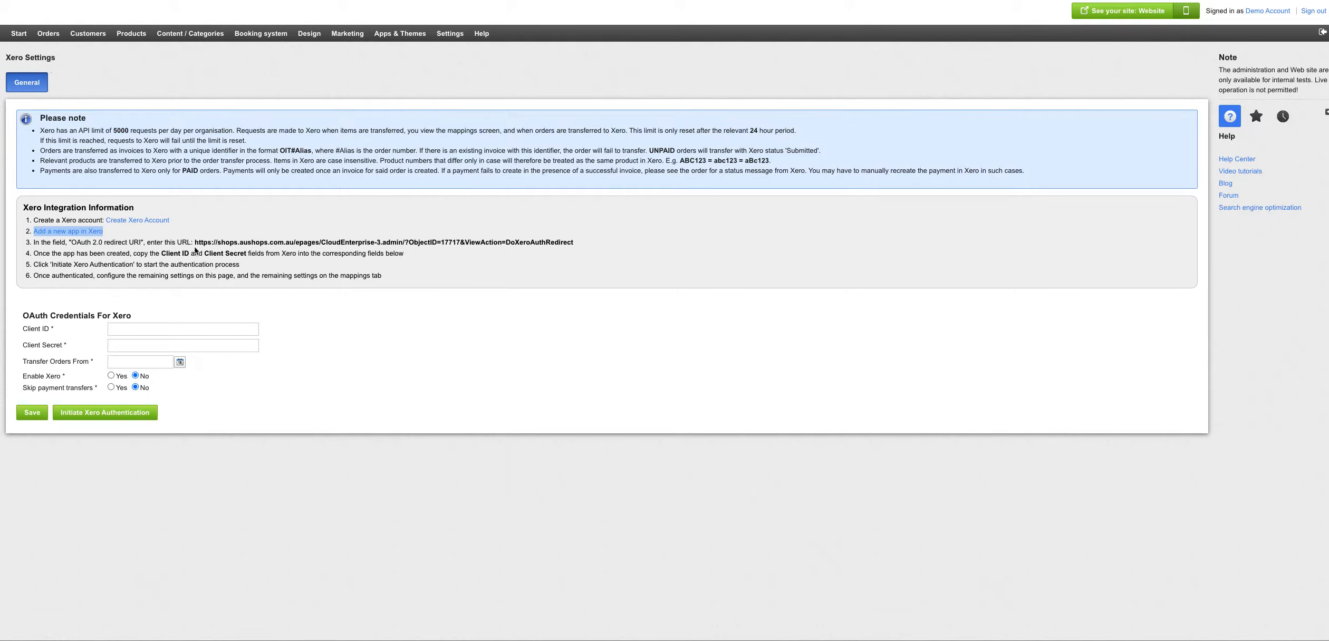
drag(195, 242, 594, 252)
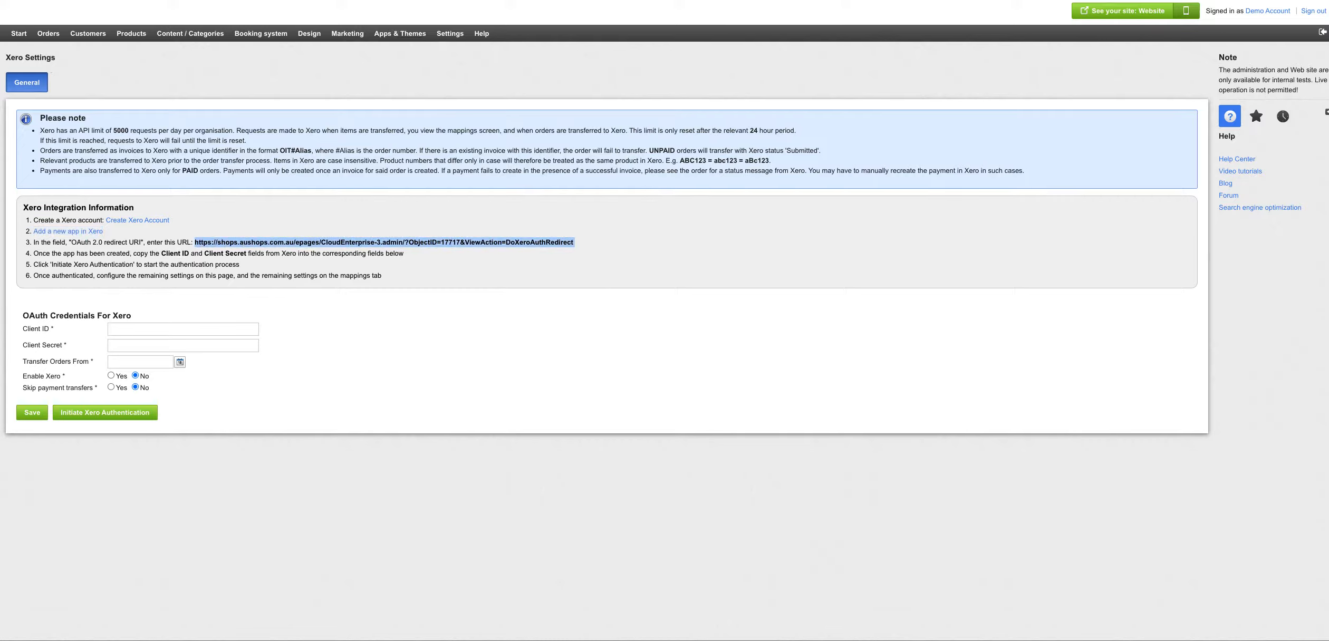
key(ctrl+Tab)
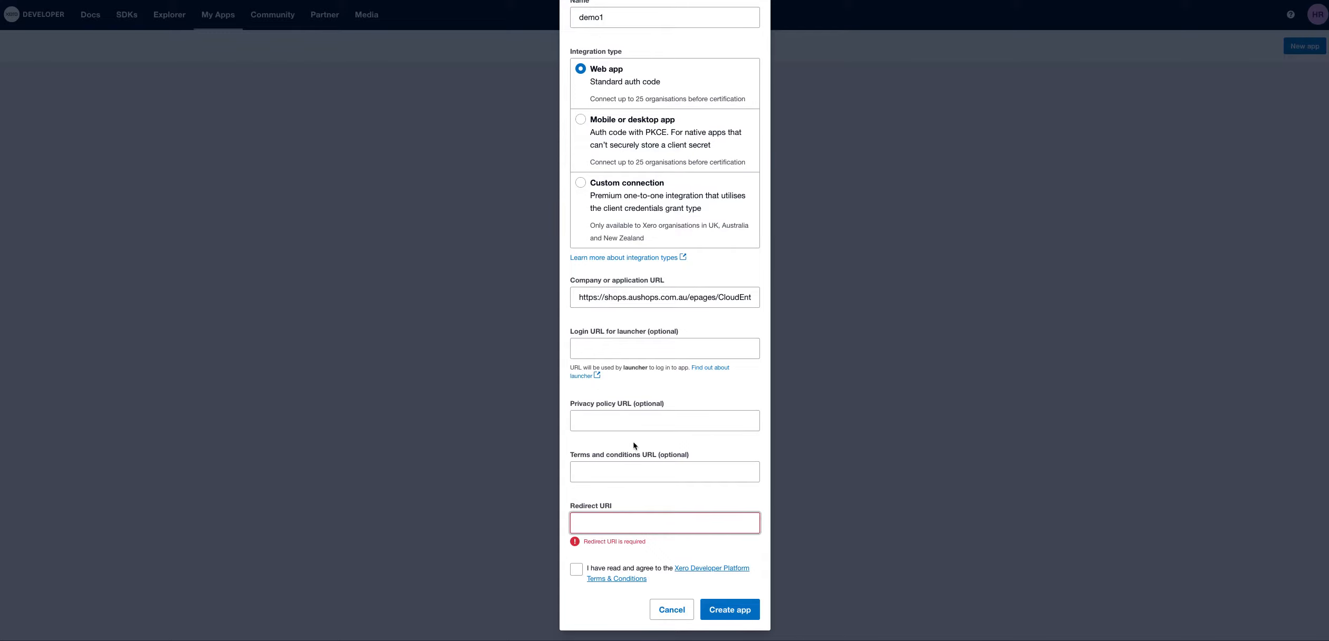
key(ctrl+v)
click(630, 566)
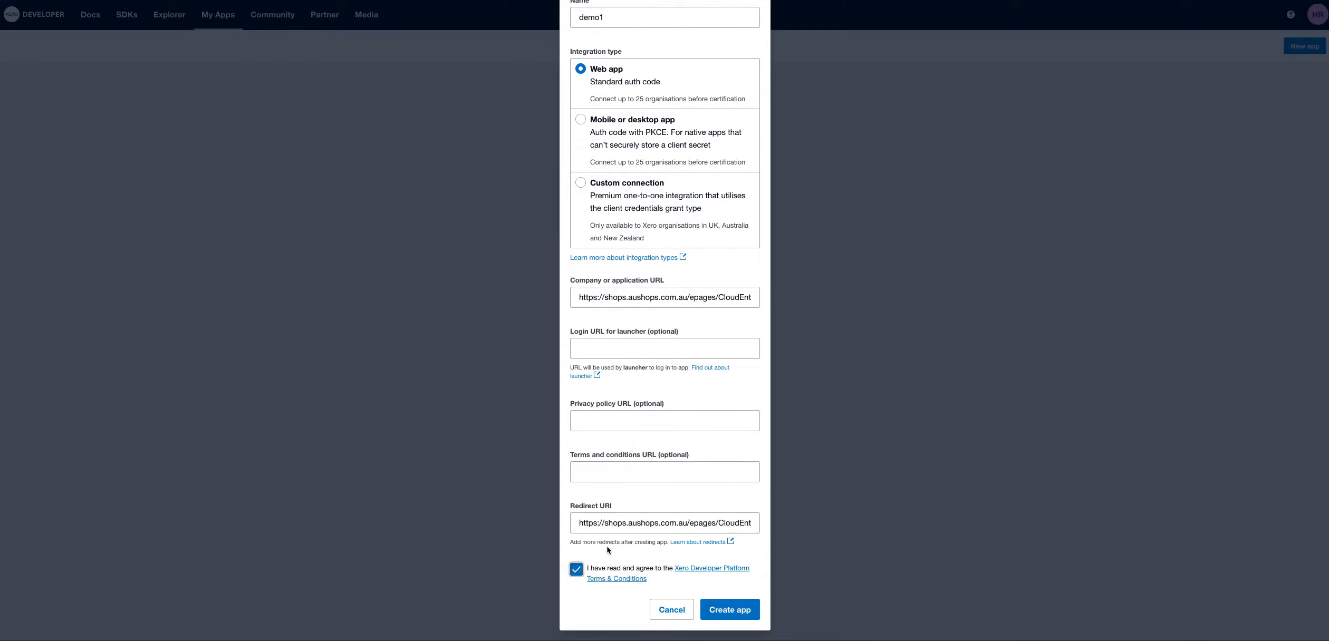
click(734, 611)
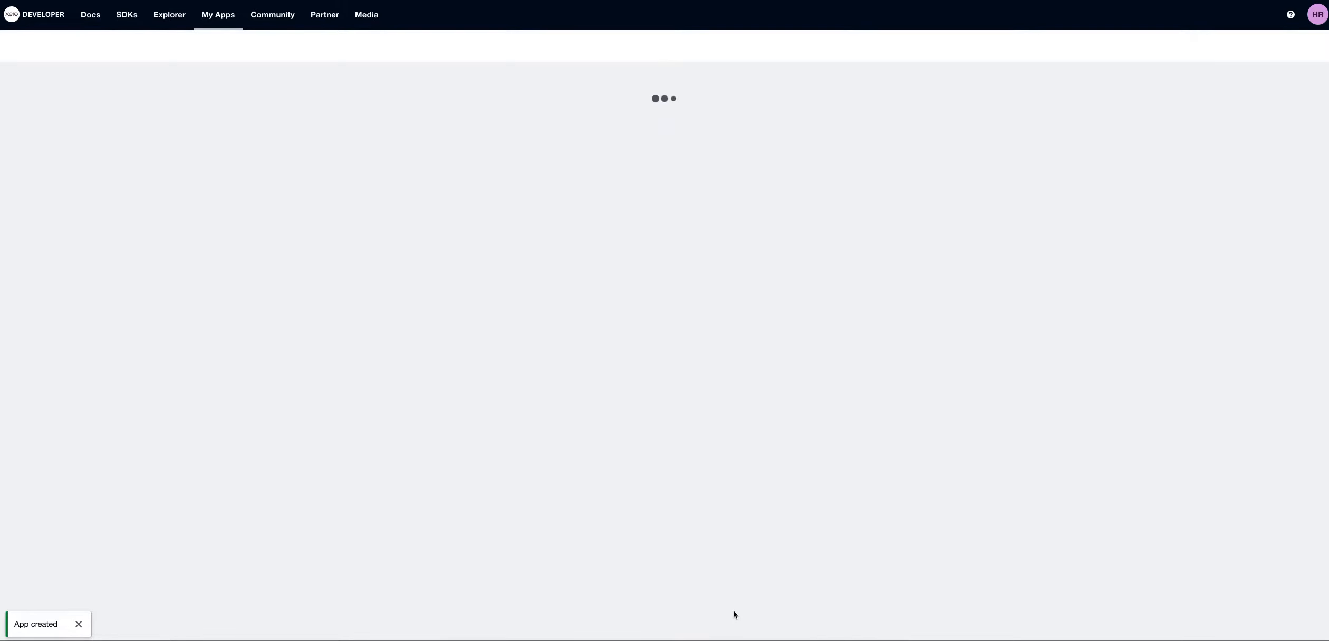
Step: Copy the client id from the demo1 app details into the Client ID field of the shop's Xero settings
scroll(572, 368, down, 4)
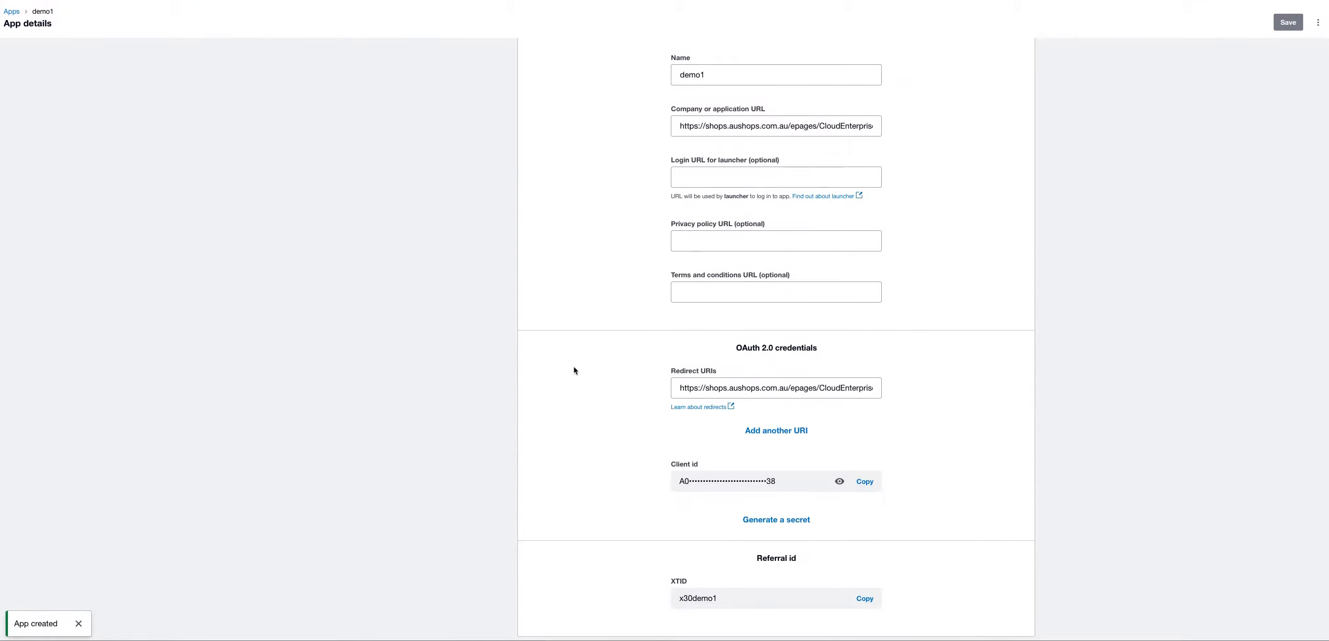
scroll(572, 368, up, 4)
scroll(569, 370, down, 5)
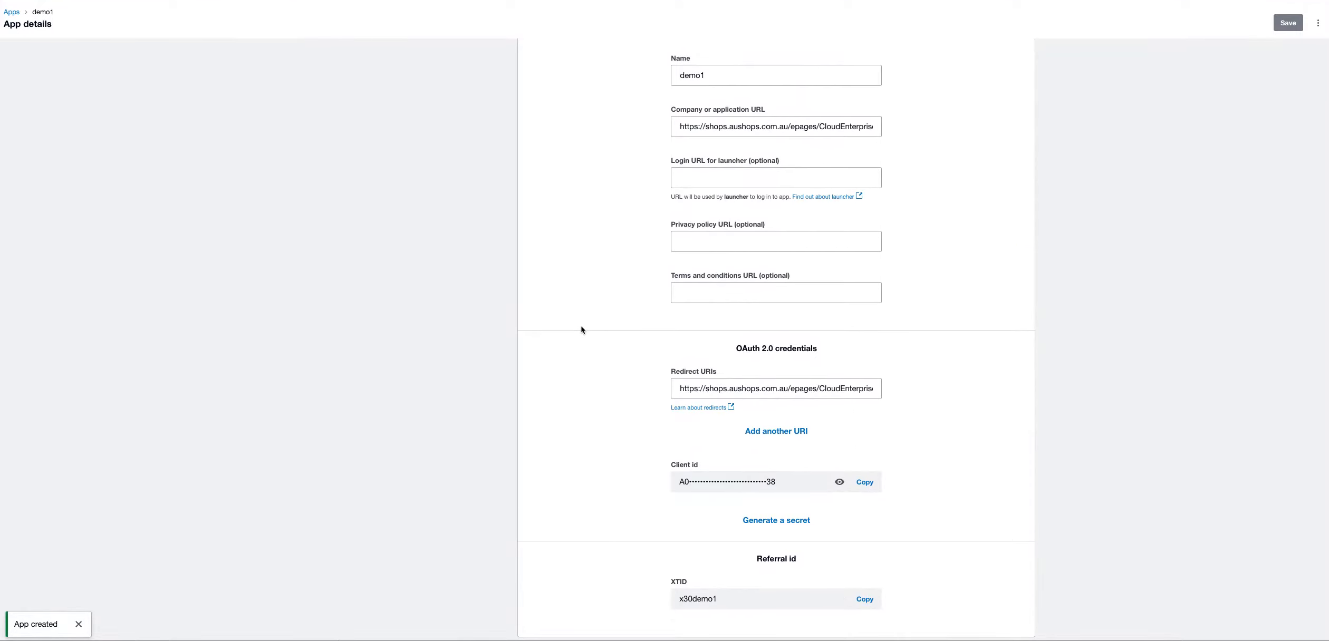
click(870, 485)
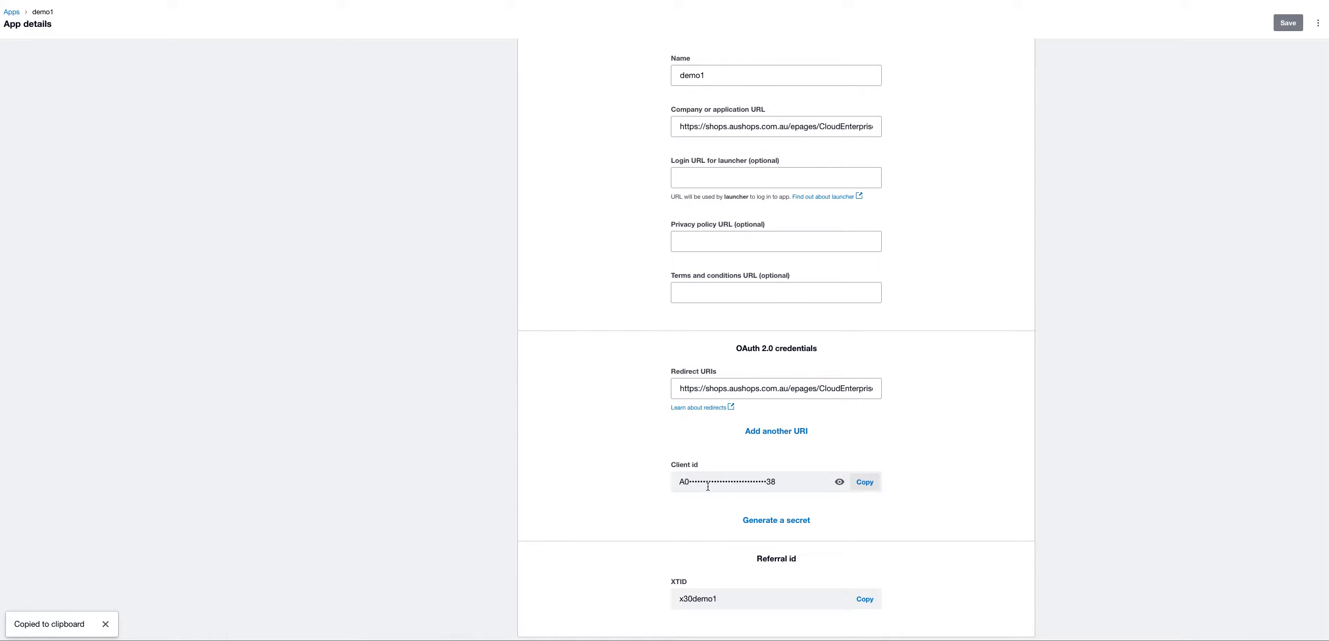
key(ctrl+shift+Tab)
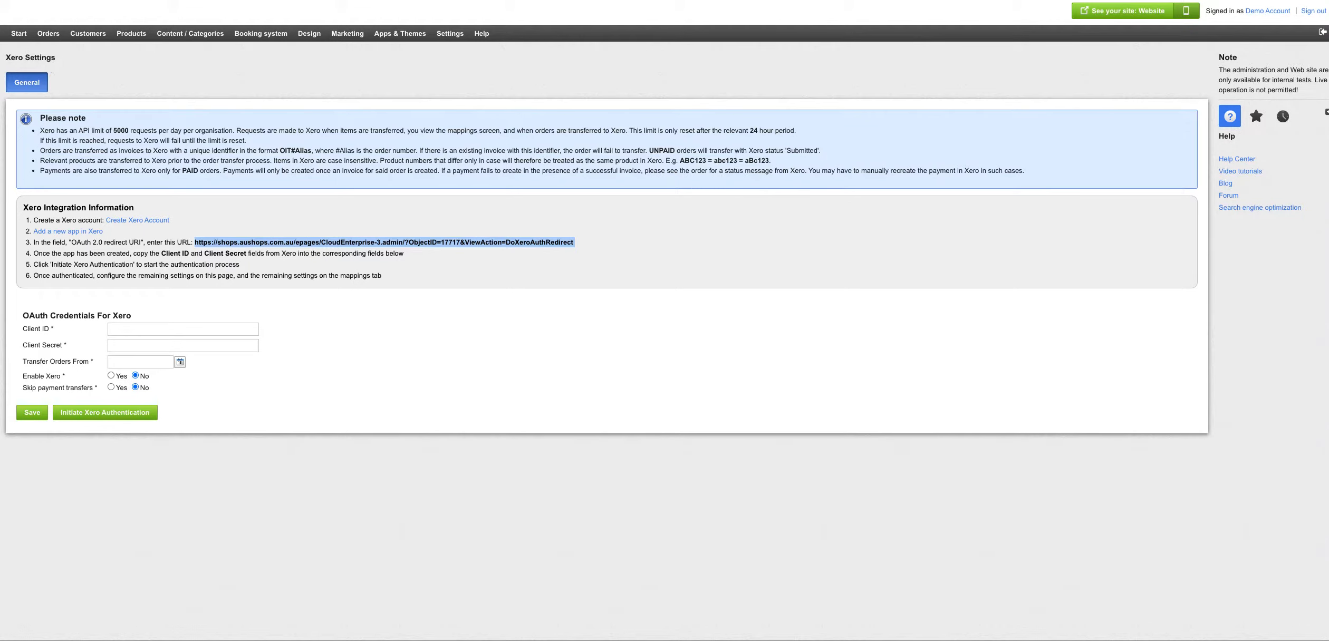
click(202, 332)
key(ctrl+v)
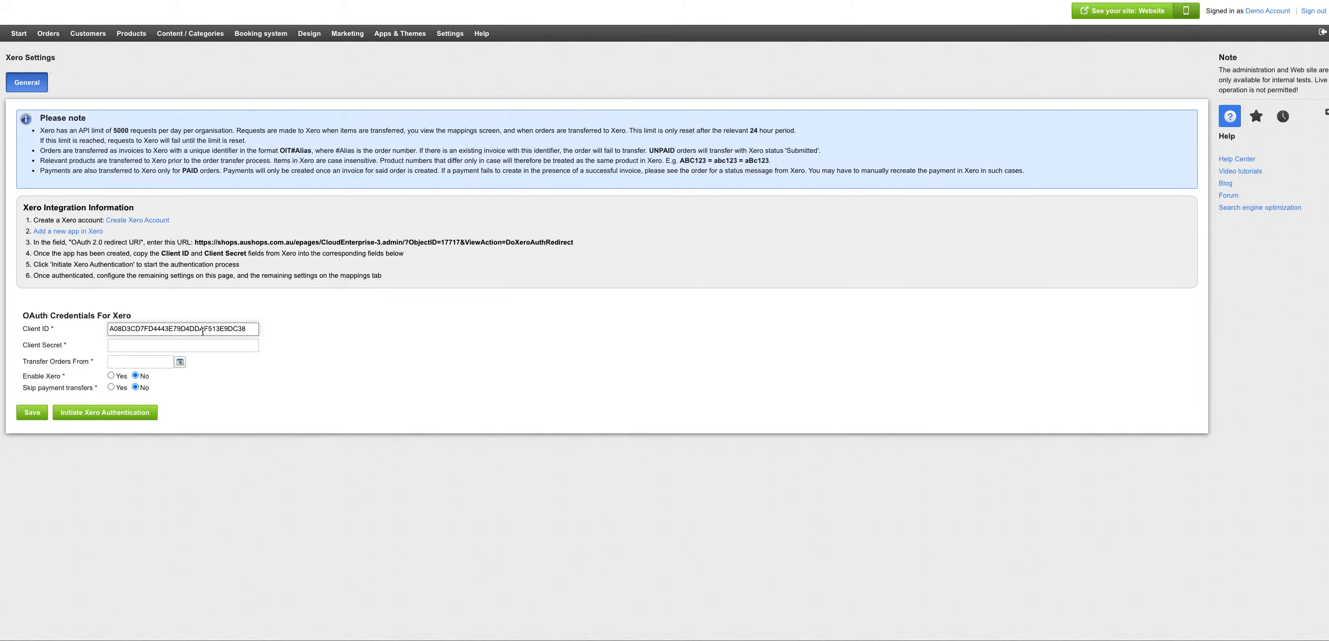
Step: Generate a client secret for the demo1 app and paste it into the Client Secret field of the shop's Xero settings
key(Tab)
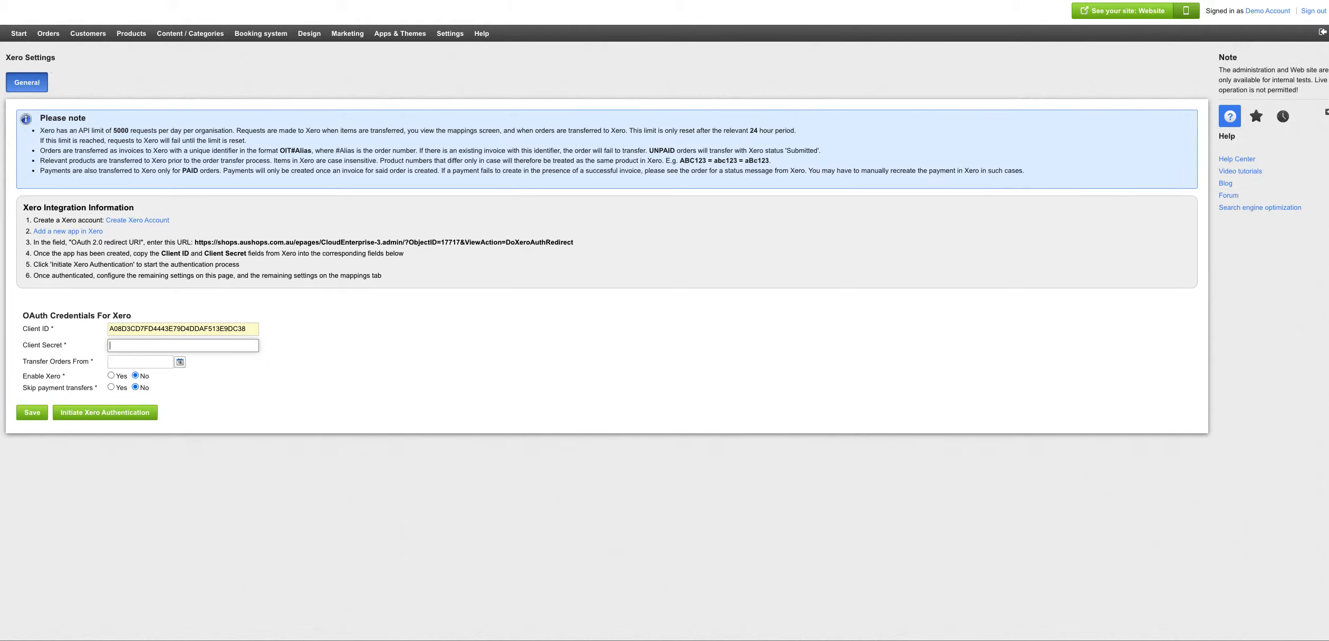
key(ctrl+Tab)
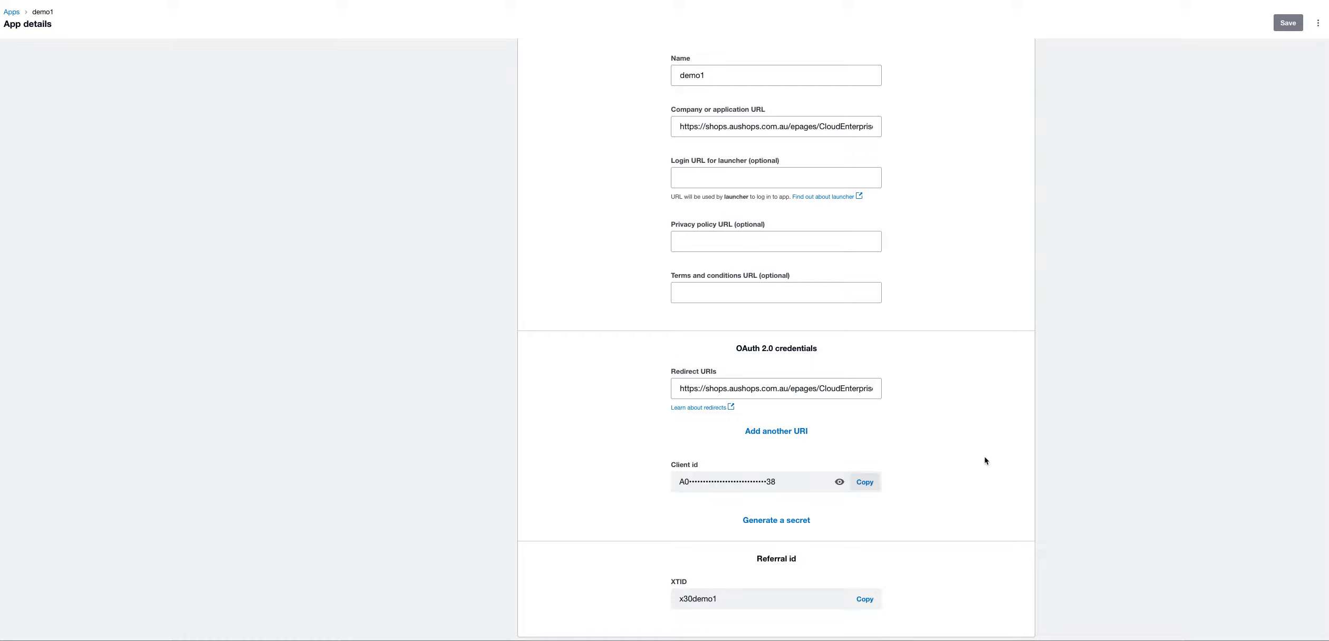
click(794, 526)
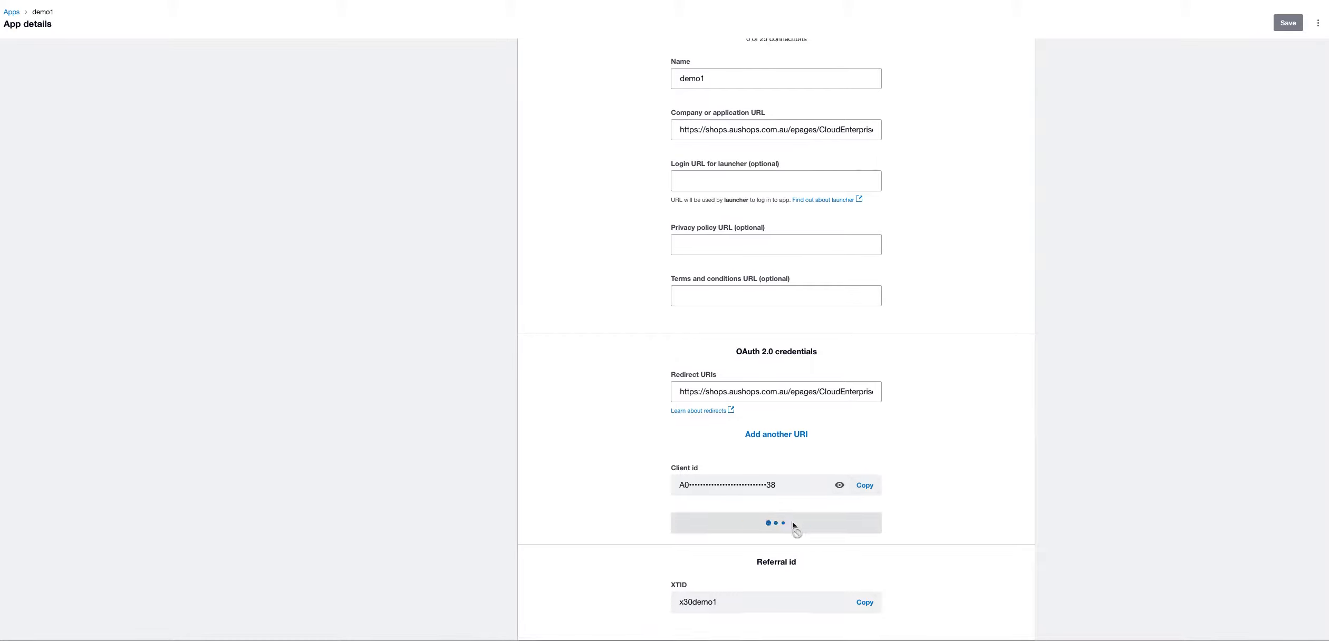
click(868, 544)
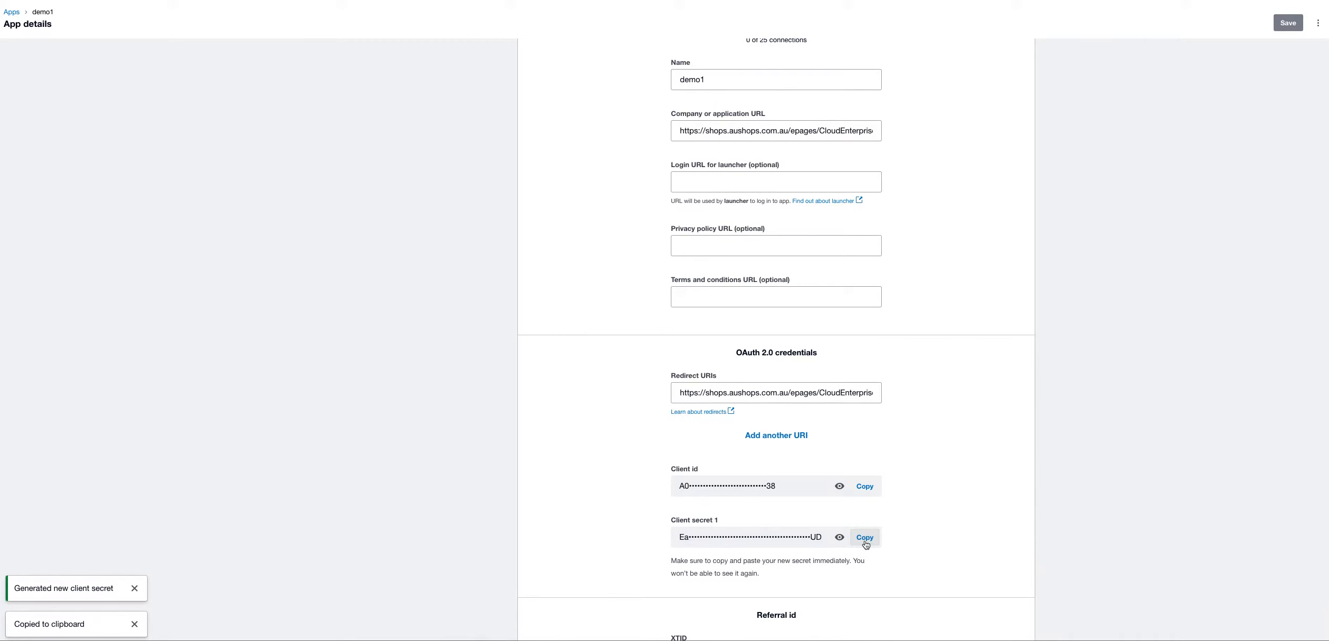
key(ctrl+shift+Tab)
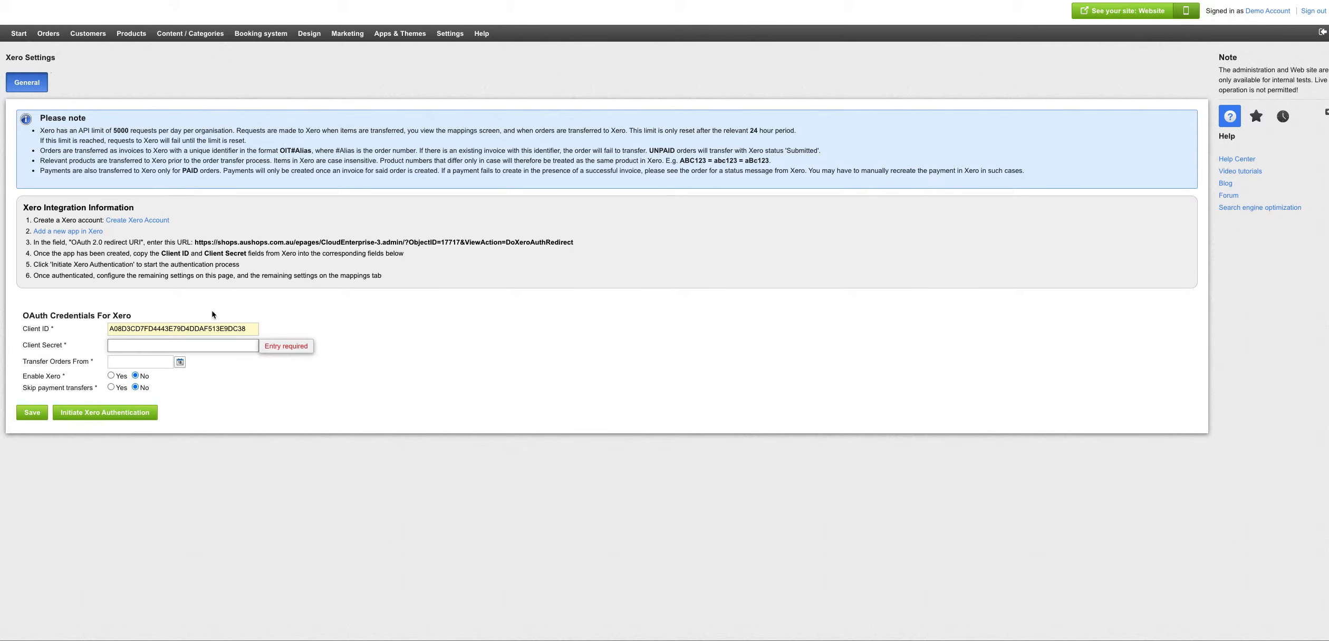
key(ctrl+v)
Step: Set Transfer Orders From to 7/10/2021 10:30 PM and try to initiate the Xero authentication
click(172, 363)
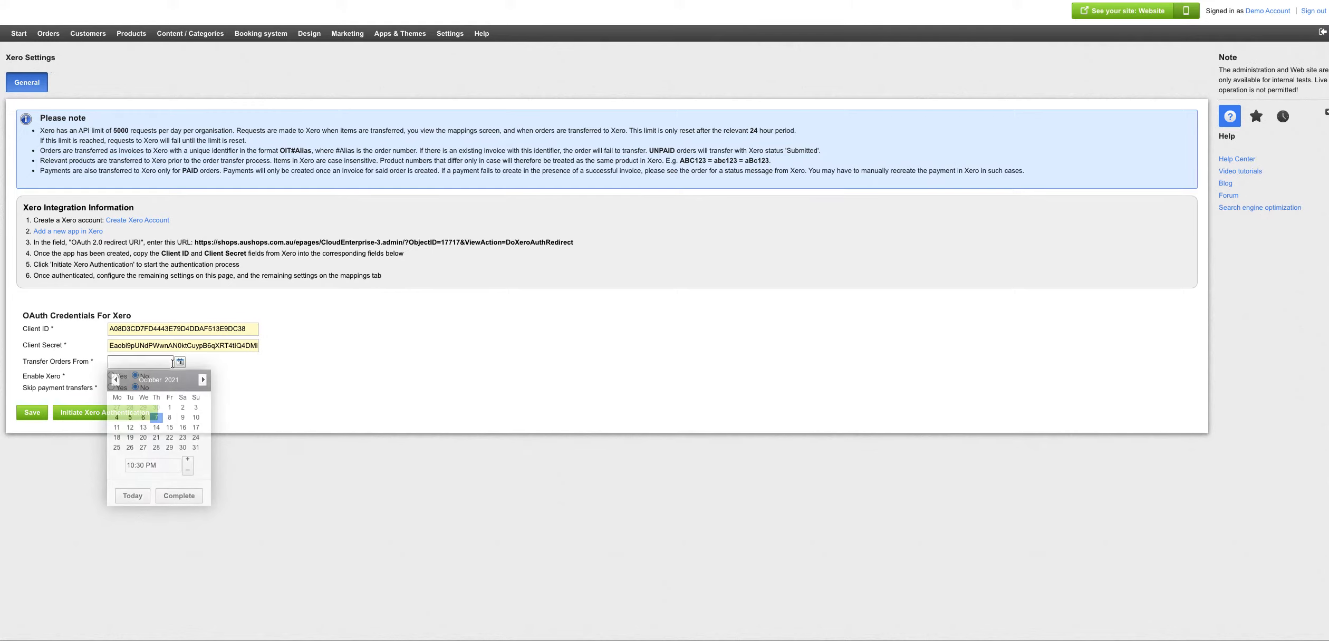
click(133, 496)
click(182, 496)
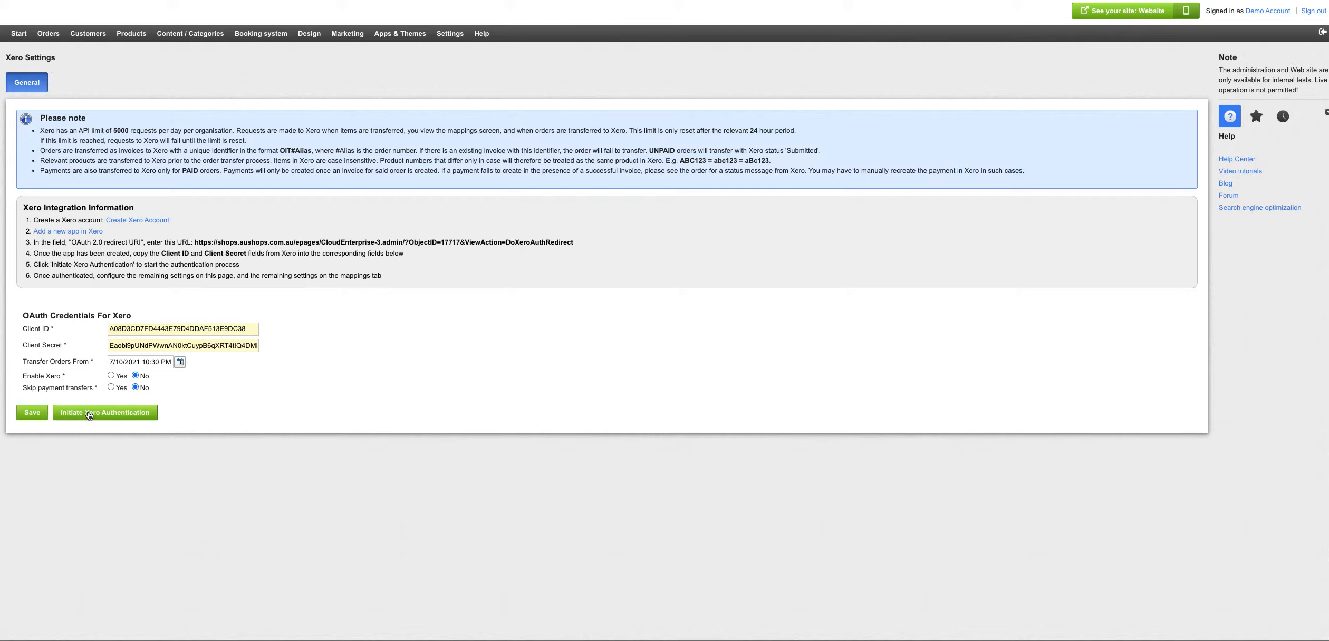
click(88, 414)
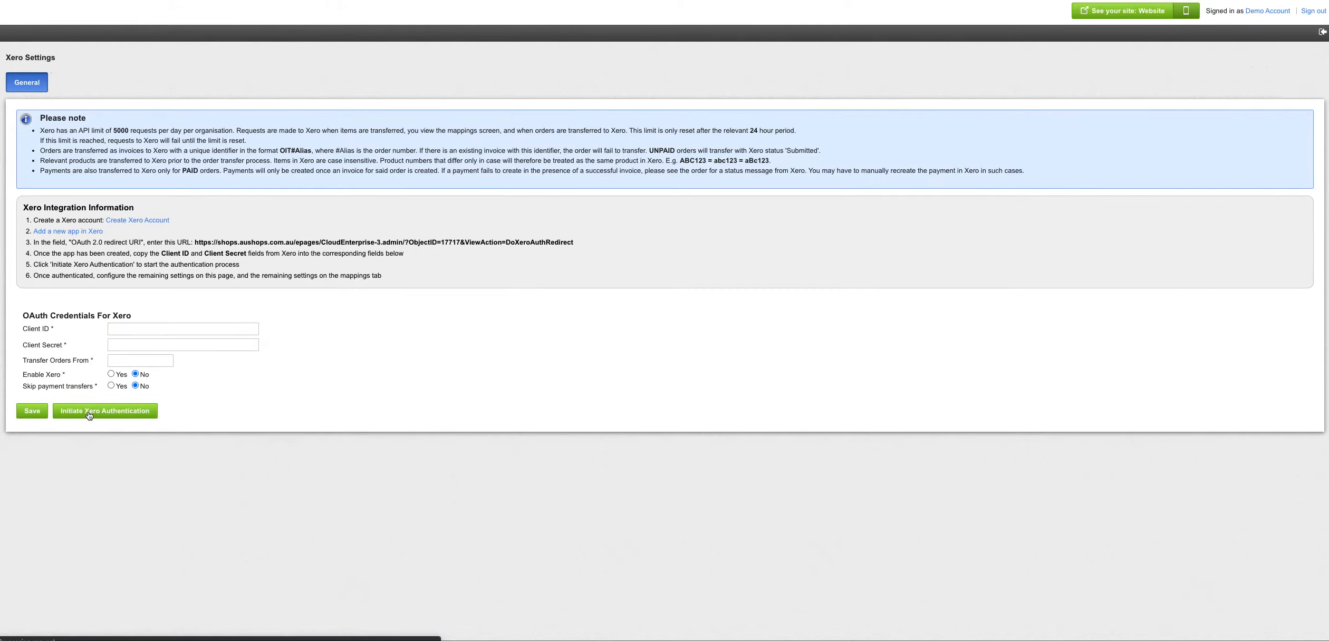
Step: Paste the copied client secret into the emptied Client Secret field again
click(161, 328)
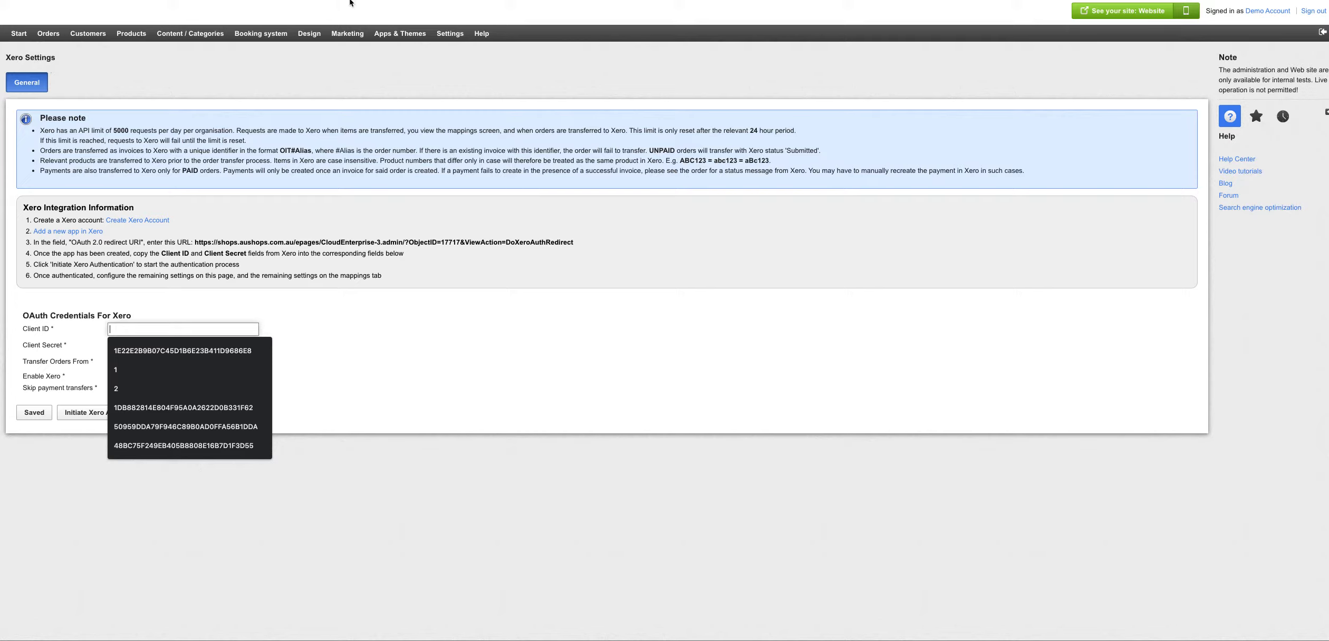
click(455, 369)
click(235, 344)
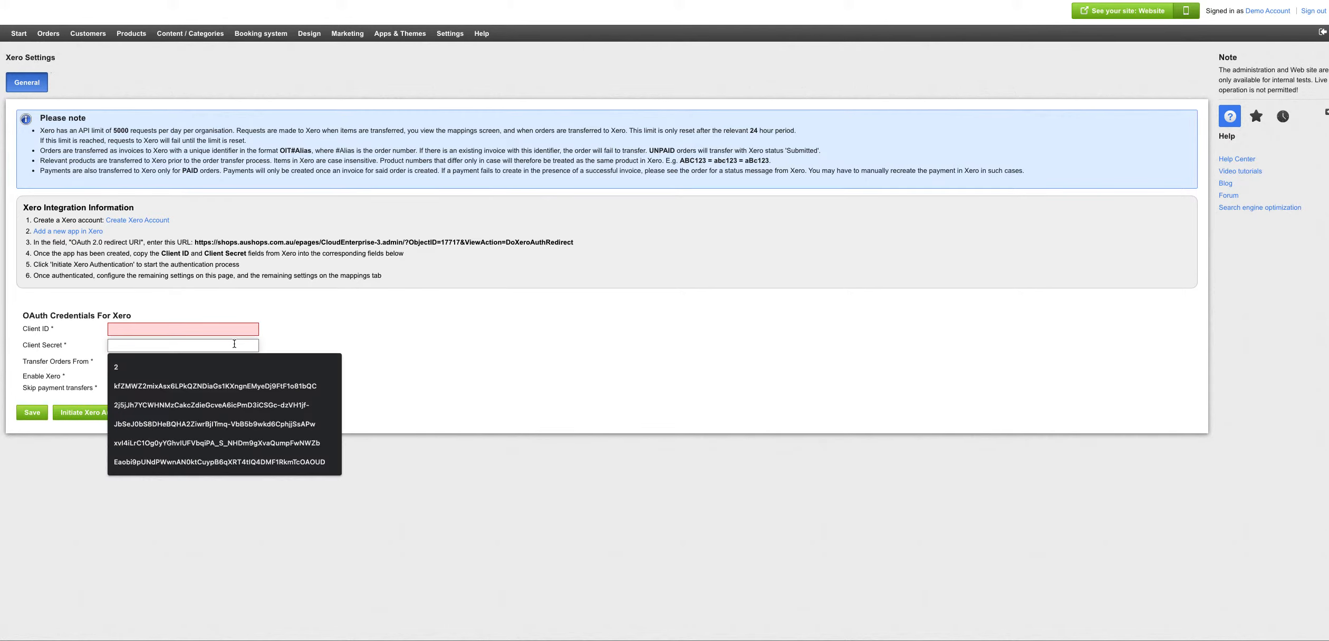
key(super+v)
Step: Copy the demo1 app's client id from its app details again and paste it into the Client ID field
click(208, 330)
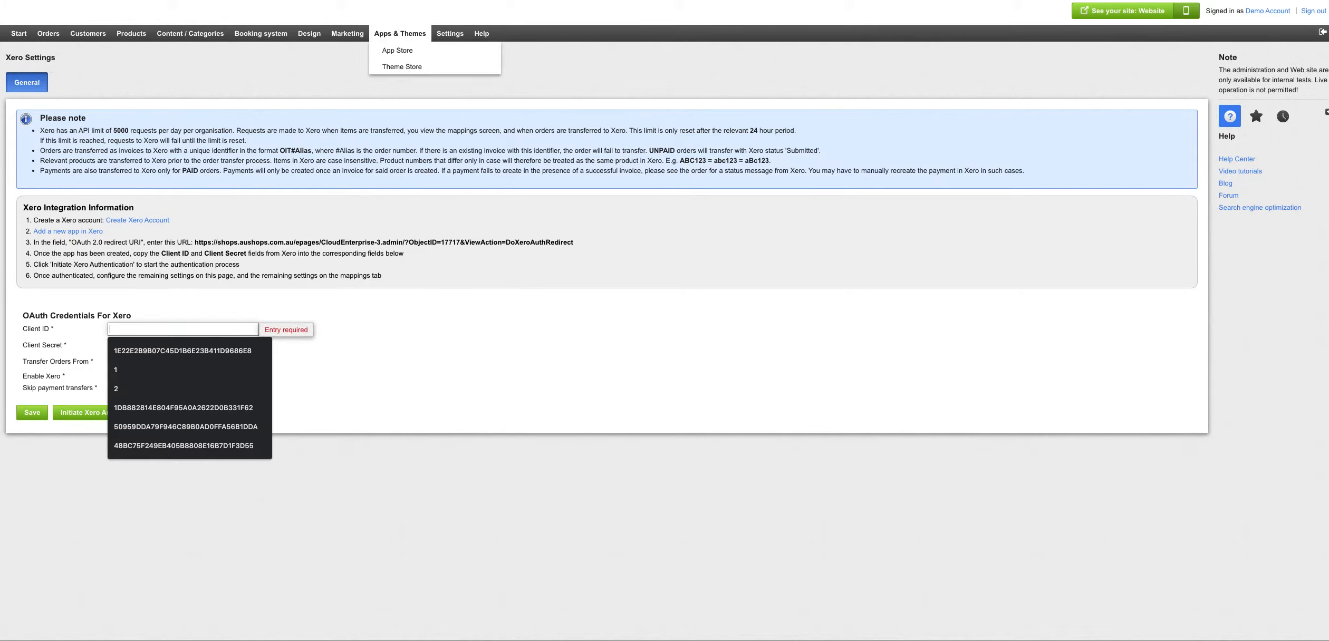
key(super+Tab)
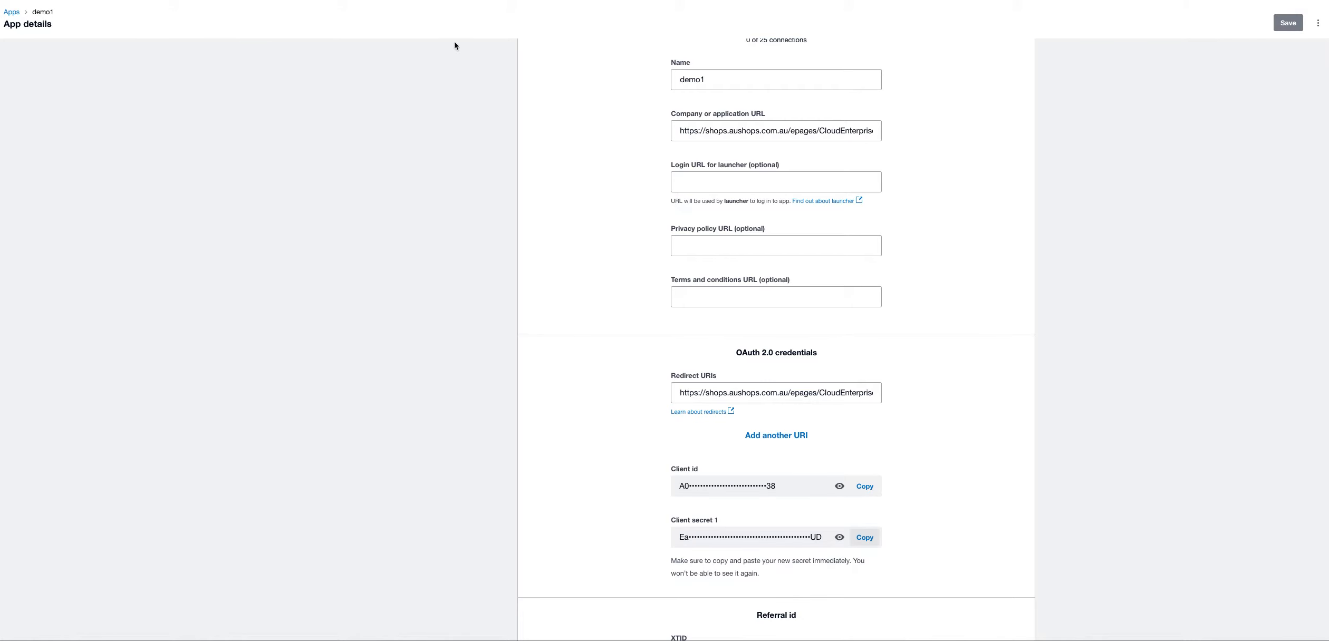
click(869, 492)
key(super+Tab)
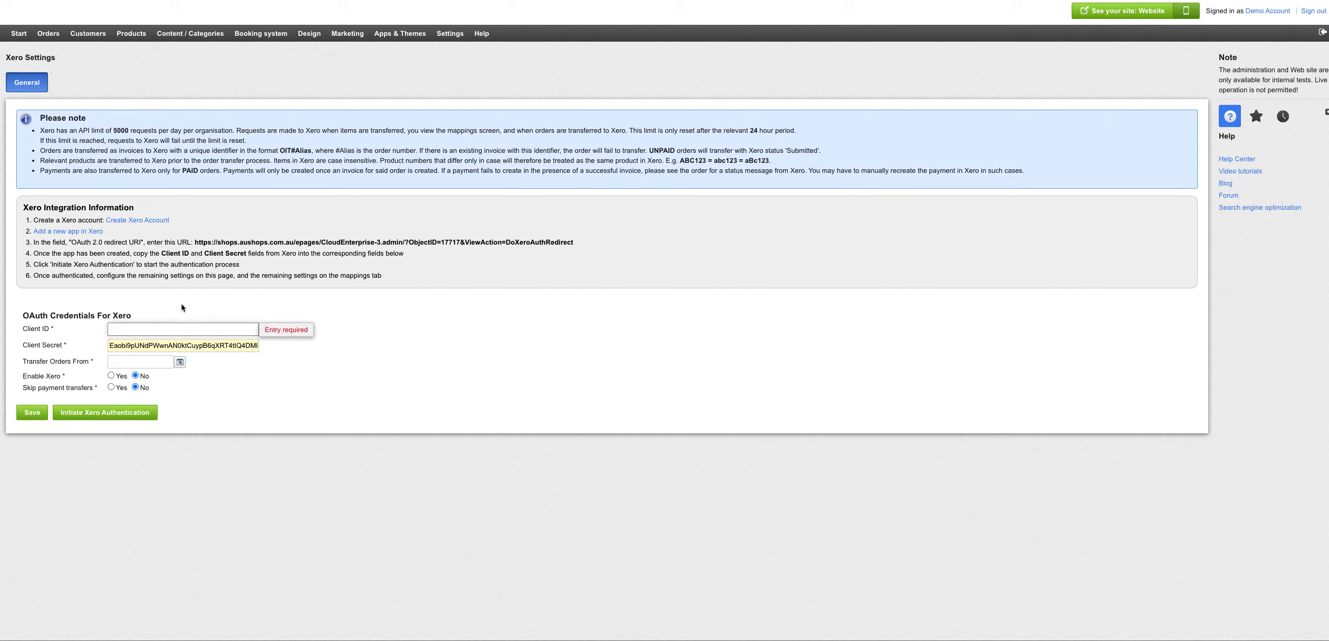
key(super+v)
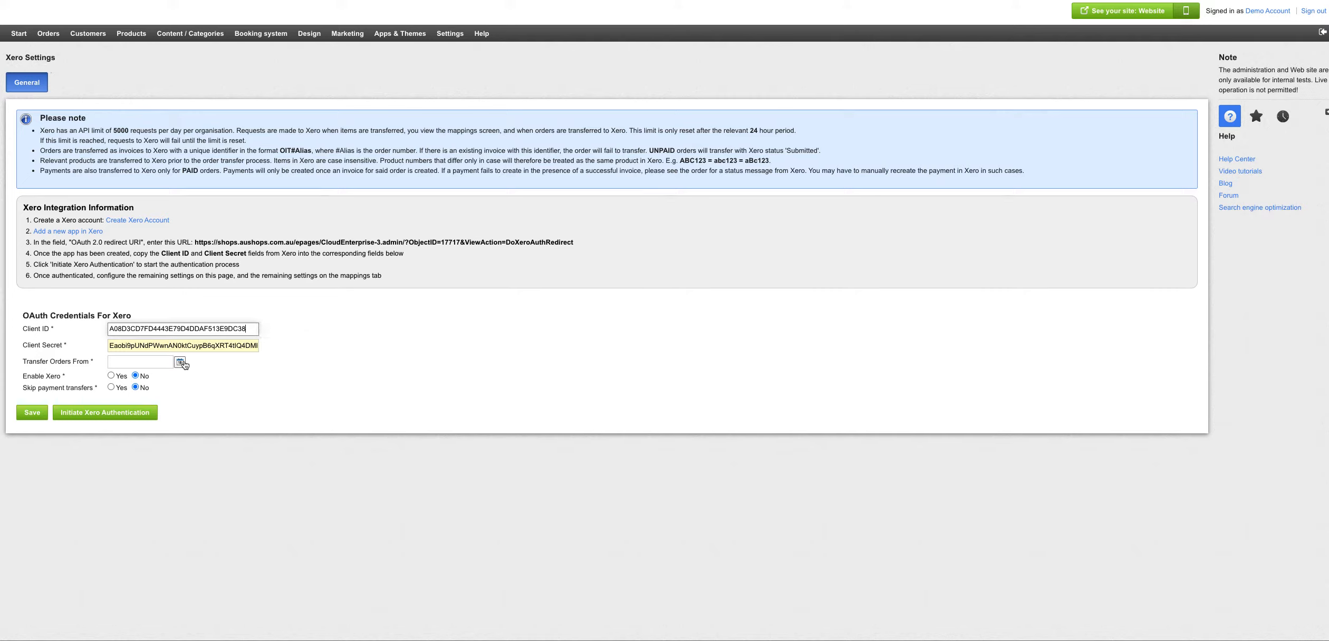
Step: Set Transfer Orders From to 7/10/2021 10:30 PM and save the Xero settings
click(180, 361)
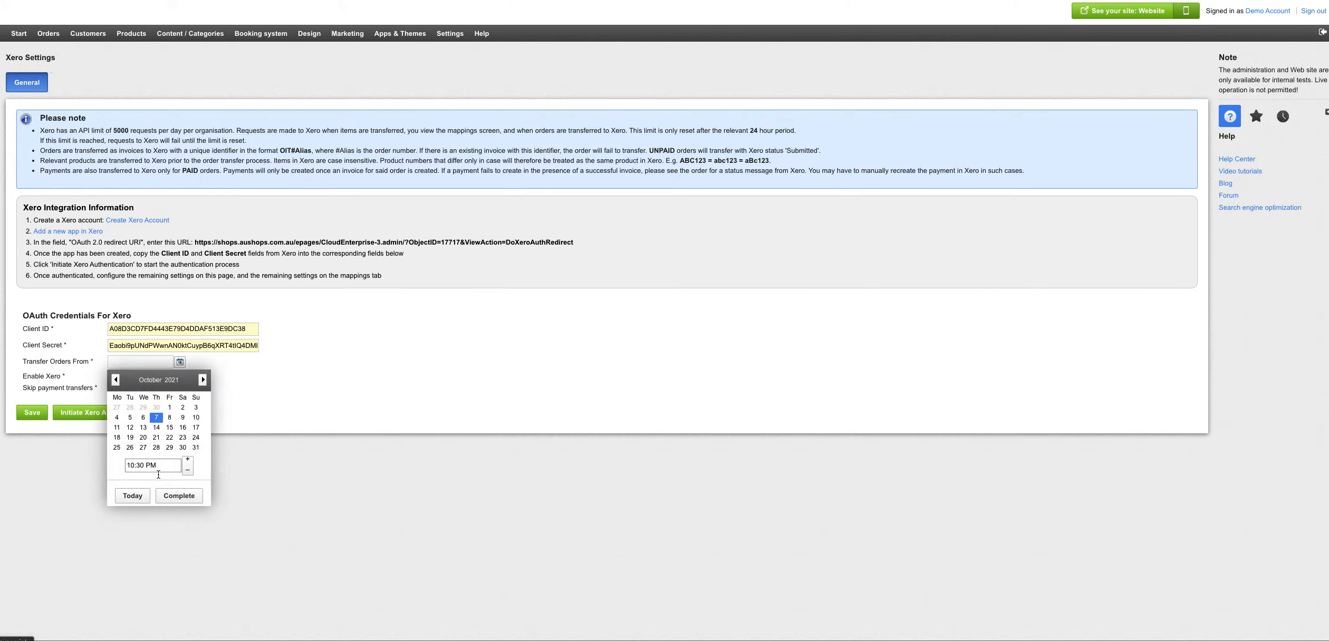
click(158, 421)
click(178, 496)
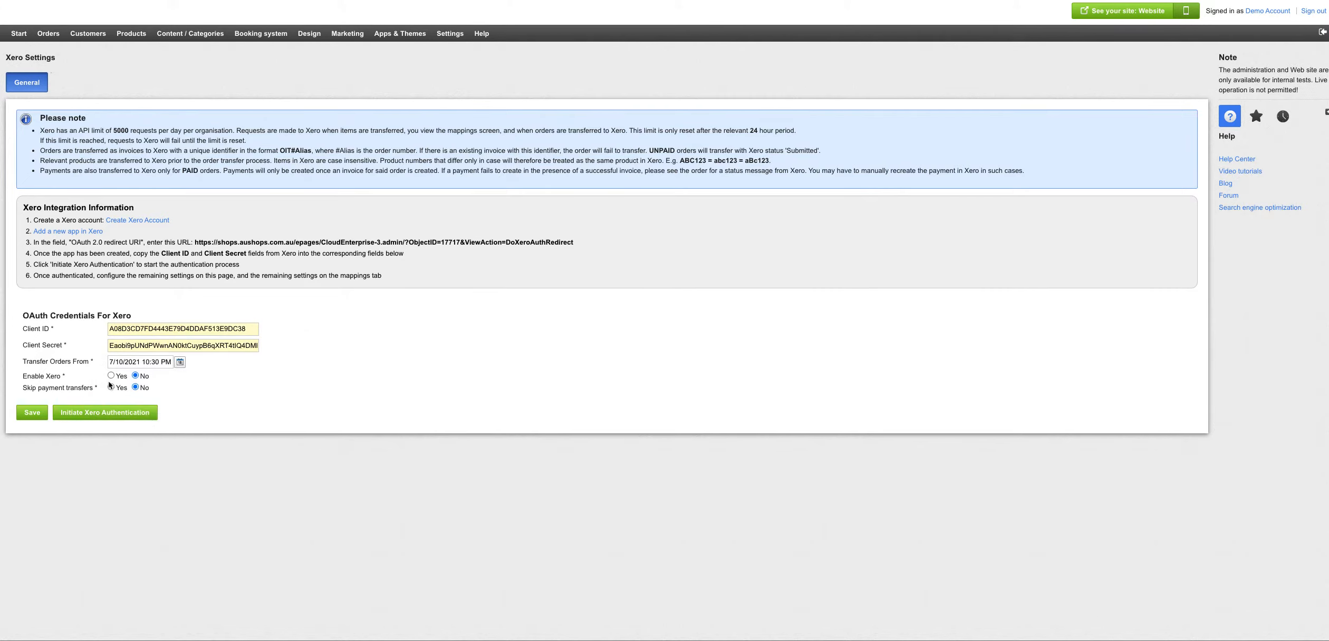
click(30, 414)
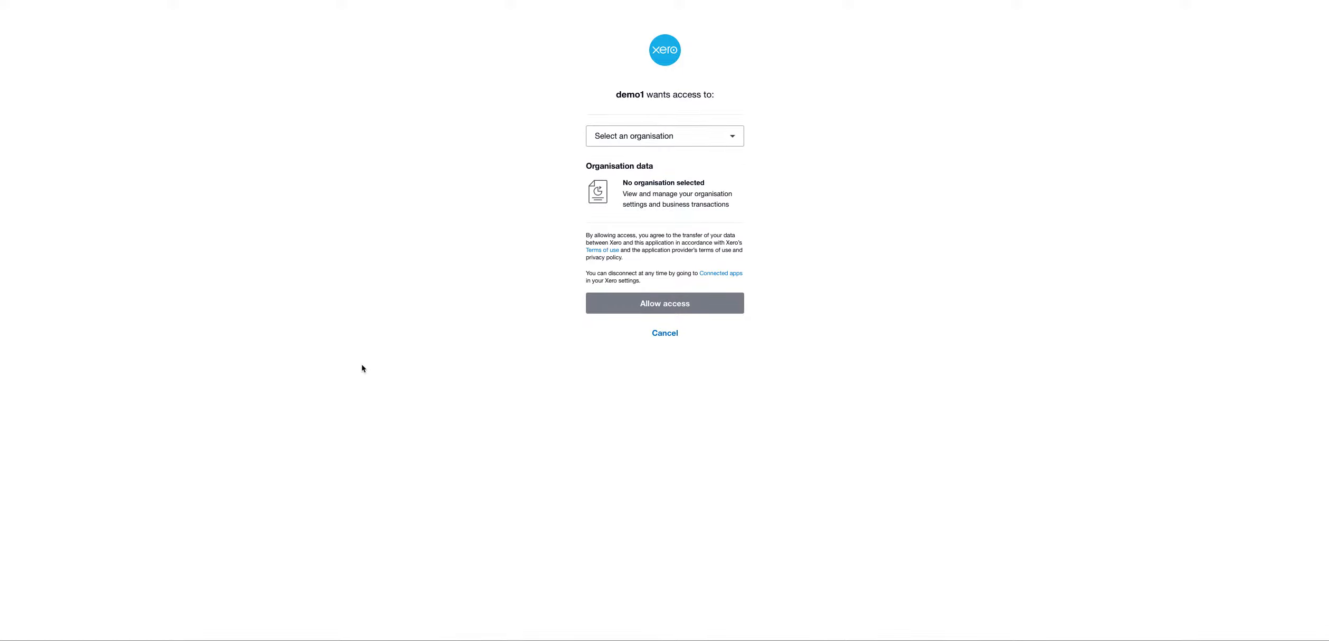
Step: Select Demo Company (AU) as the organisation and allow the demo1 app access to it
click(740, 136)
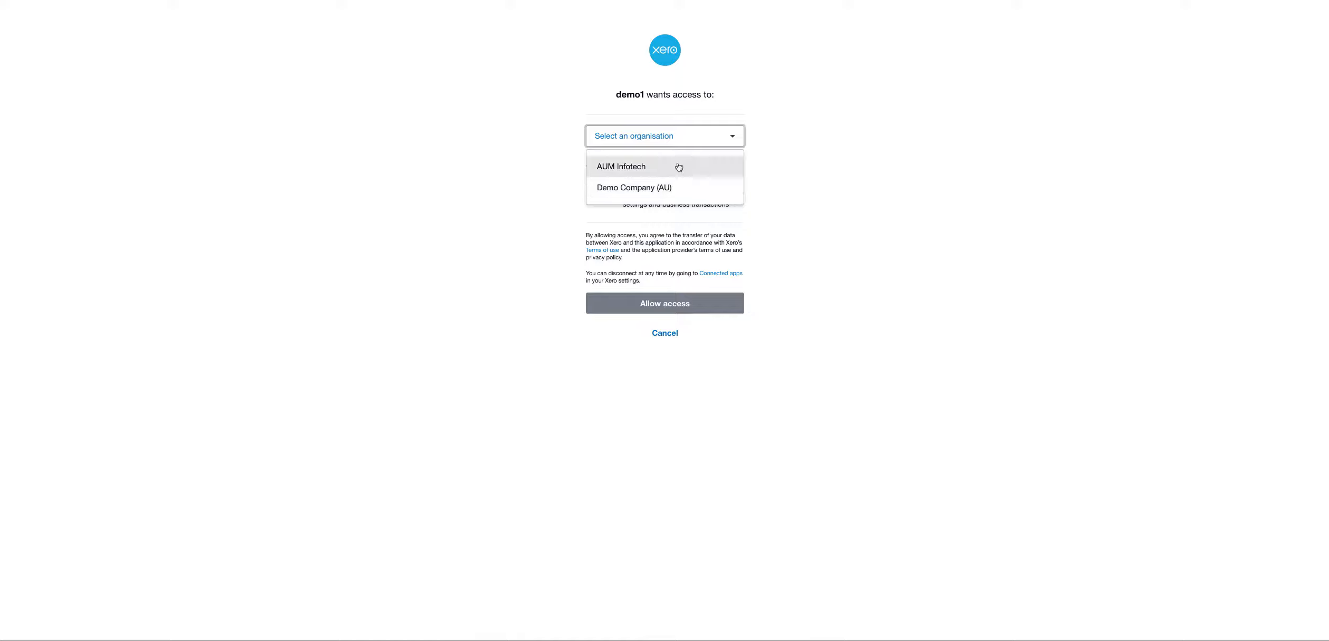
click(645, 188)
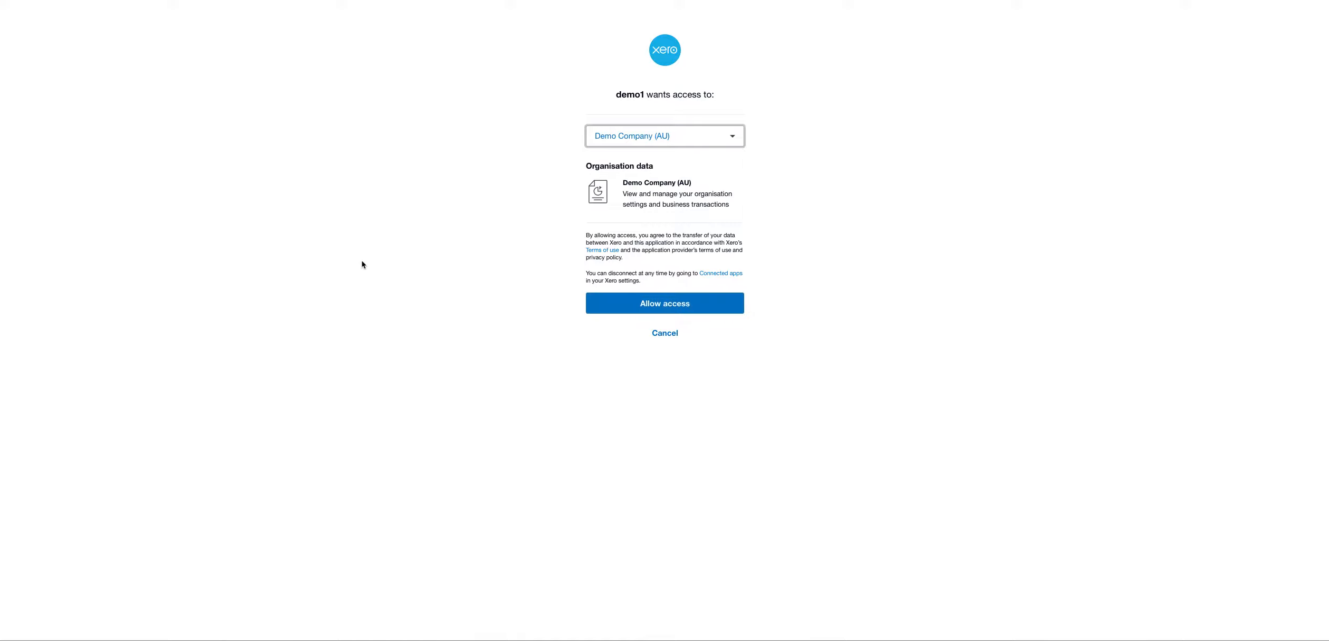
click(676, 309)
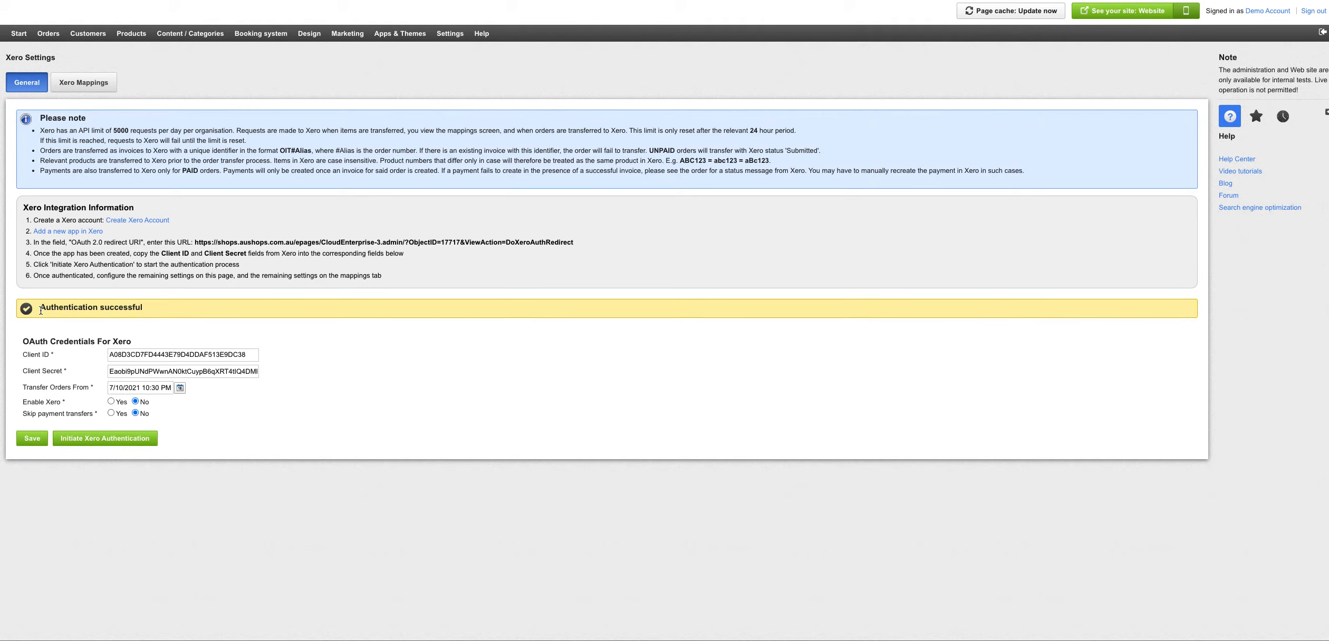
Step: Enable Xero in the general Xero settings and save the change
click(111, 402)
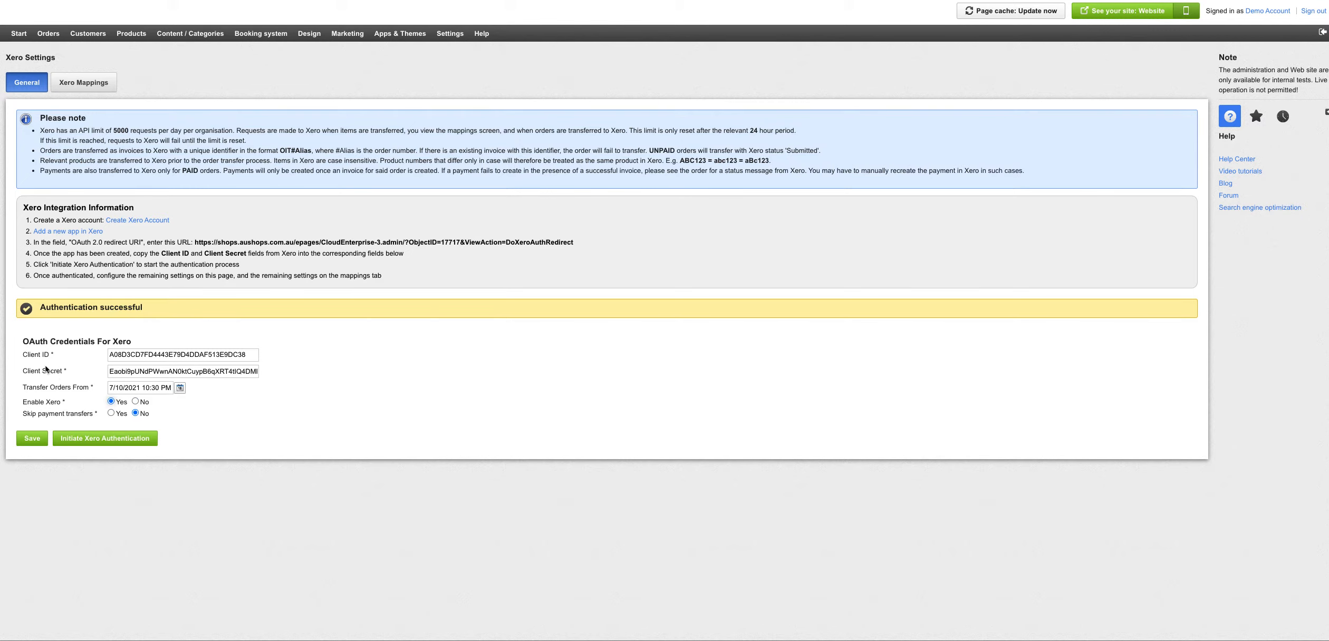
click(28, 441)
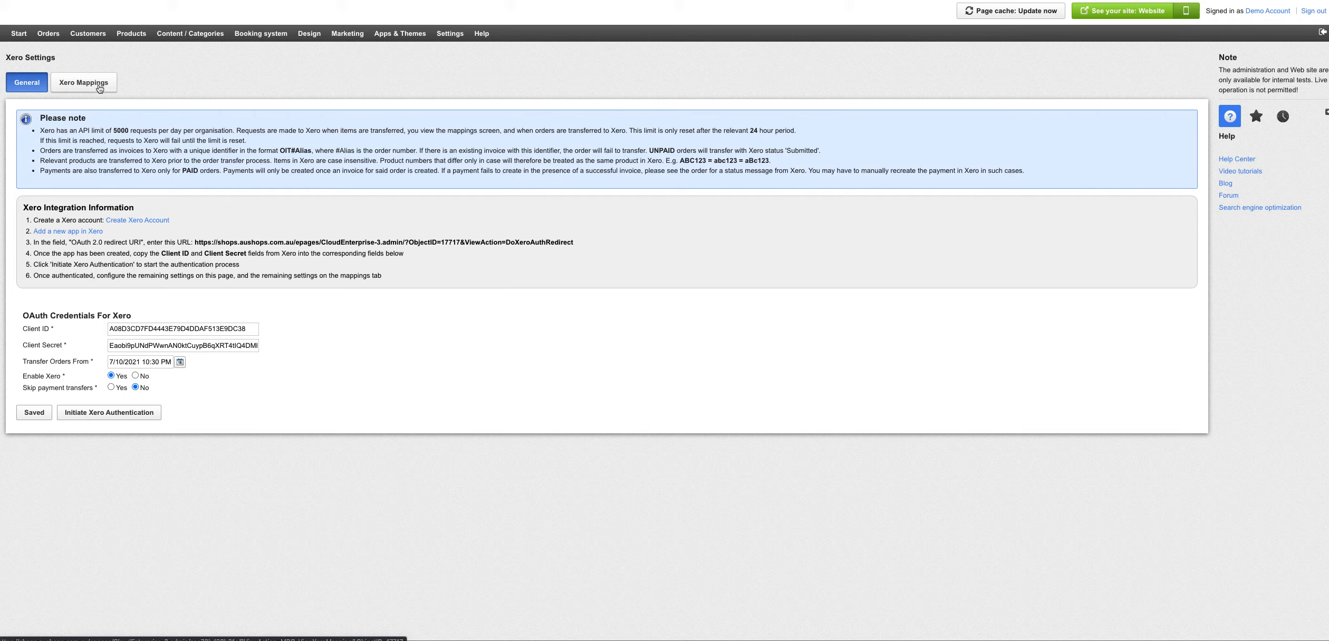
Step: Set the Xero organisation to Demo Company (AU) in the Xero mappings and save it
click(98, 85)
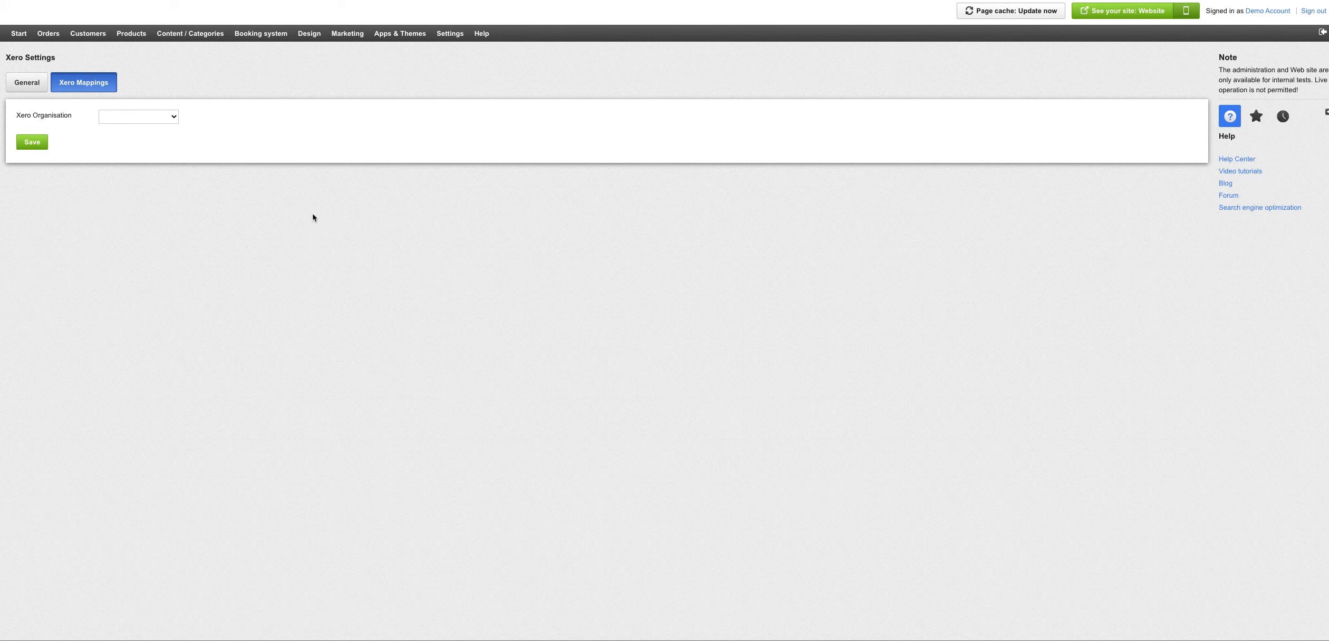
click(158, 116)
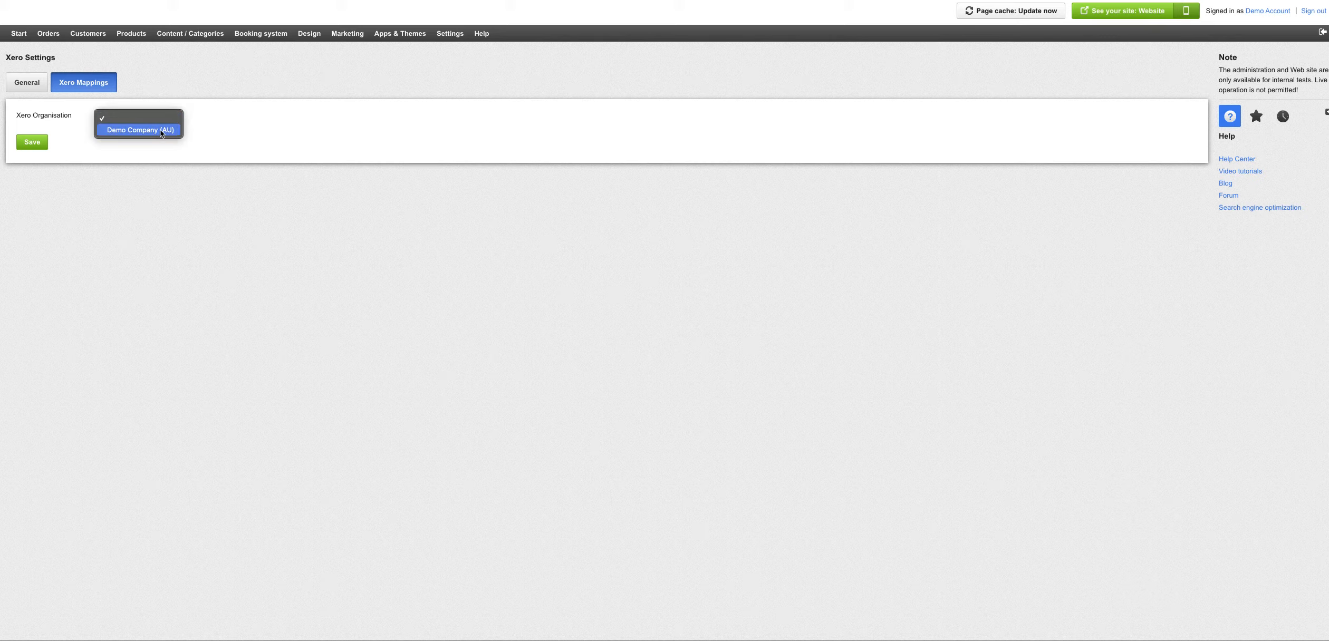
click(159, 130)
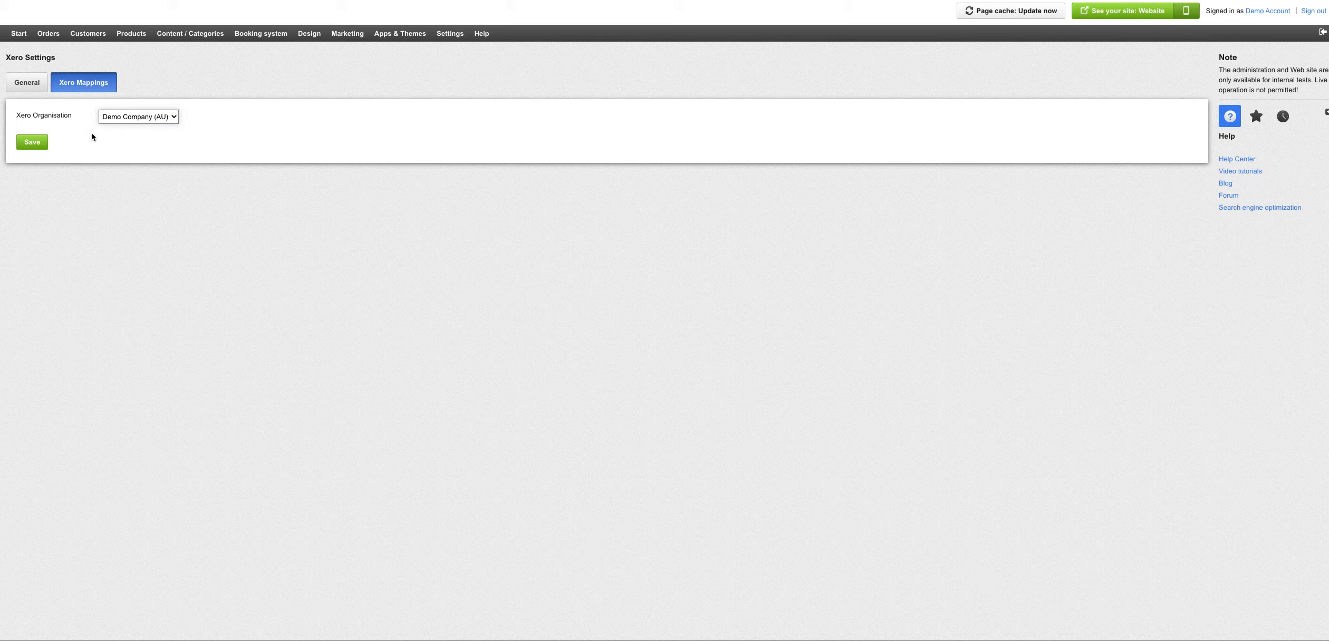
click(45, 142)
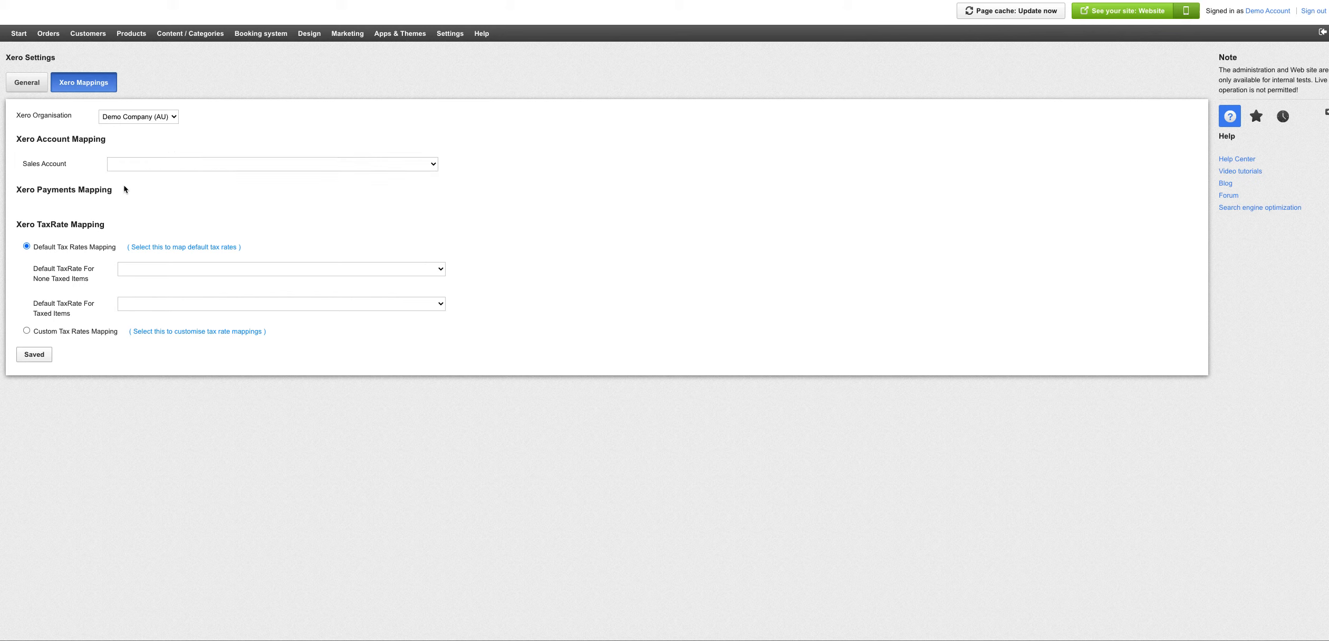
Step: Map the sales account to 200 - Sales and switch the tax rate mapping to custom tax rates
click(145, 168)
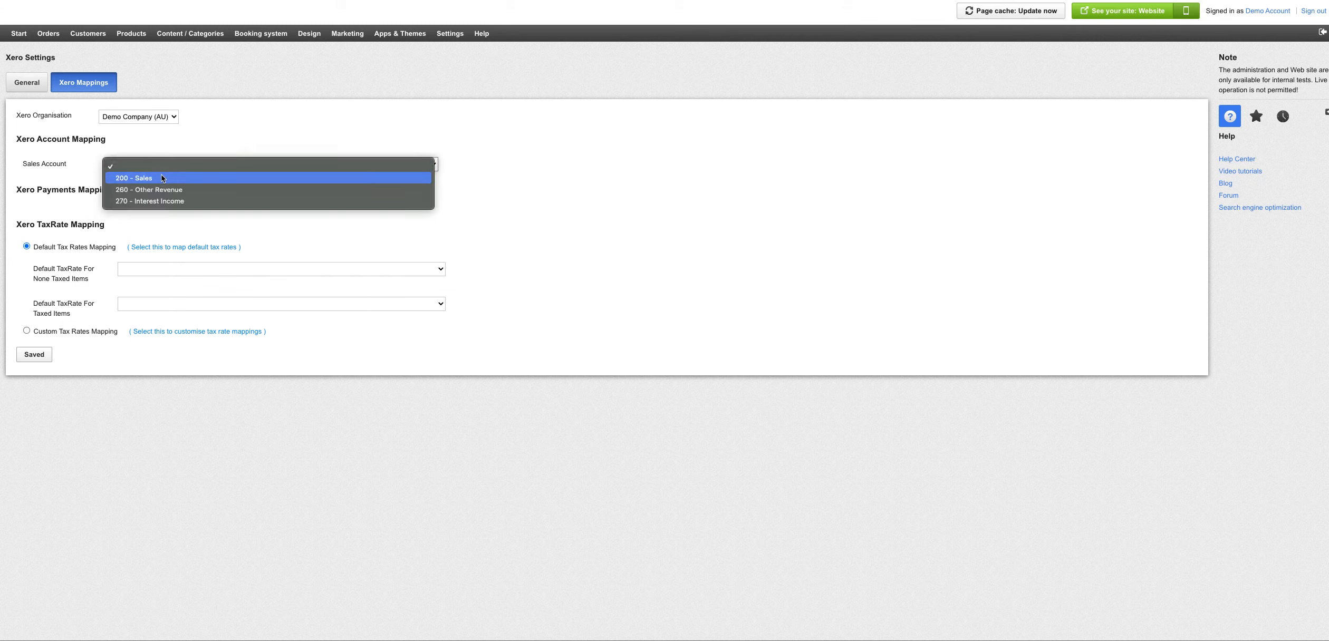
click(161, 177)
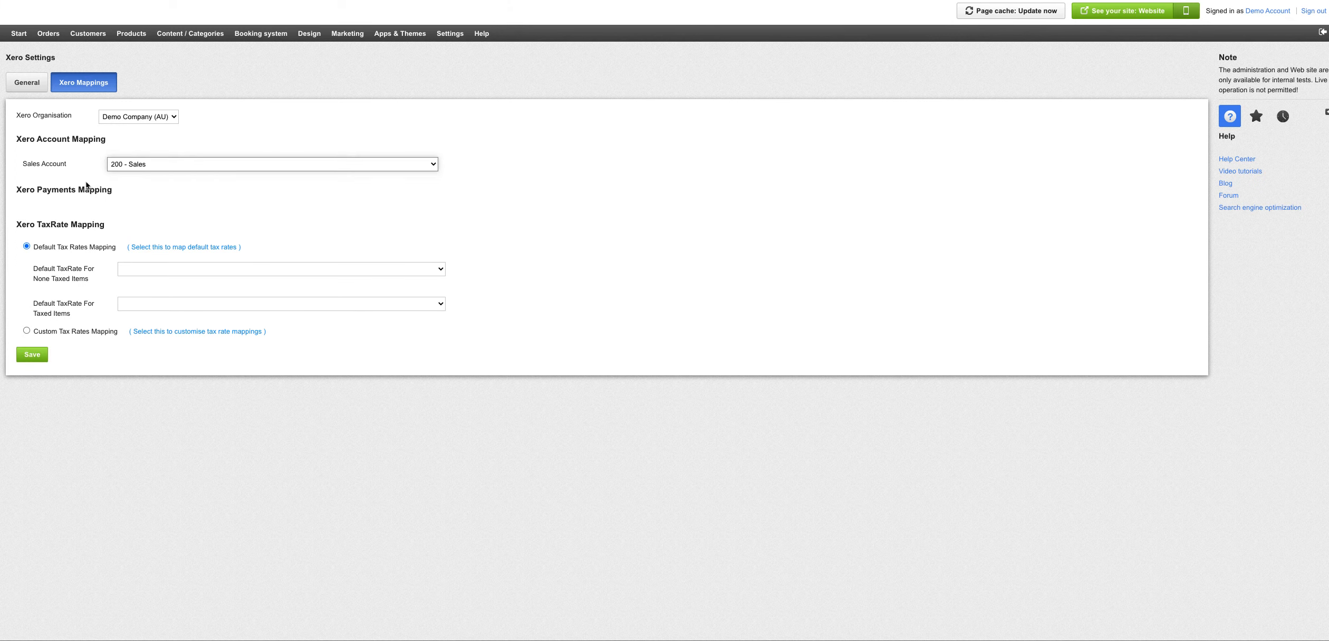
click(26, 330)
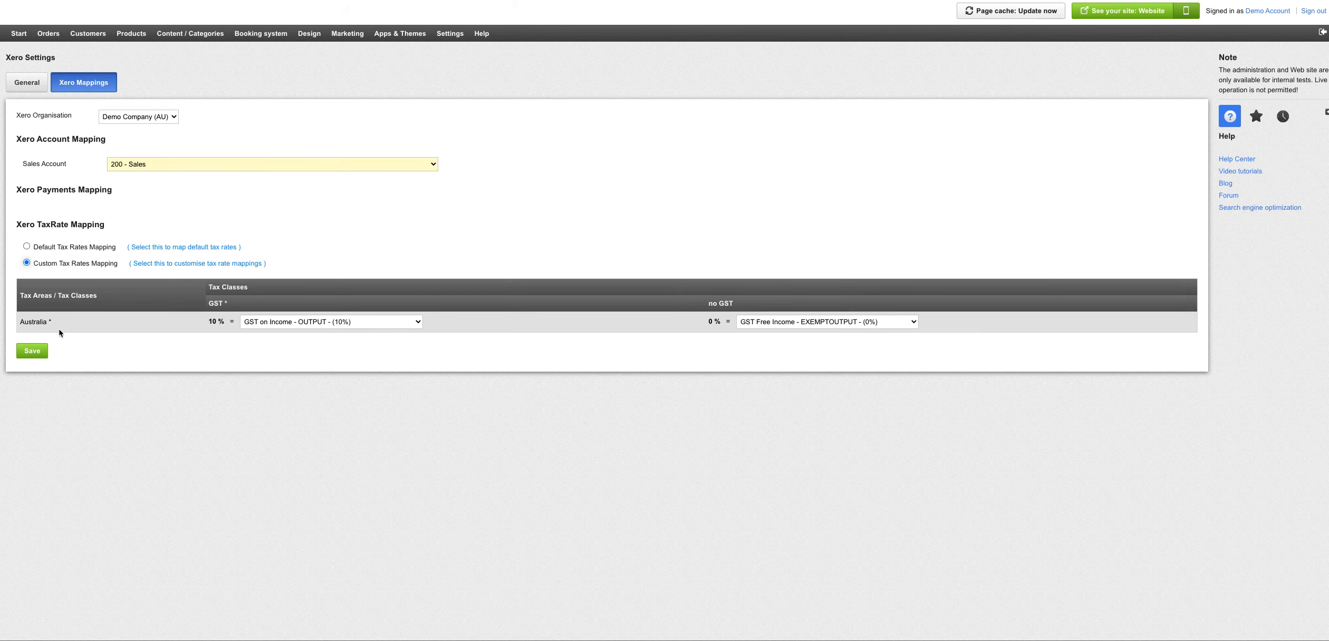
Step: Save the mappings with Australia's GST as GST on Income - OUTPUT and no GST as GST Free Income - EXEMPTOUTPUT, and reopen the general settings
click(310, 322)
click(310, 319)
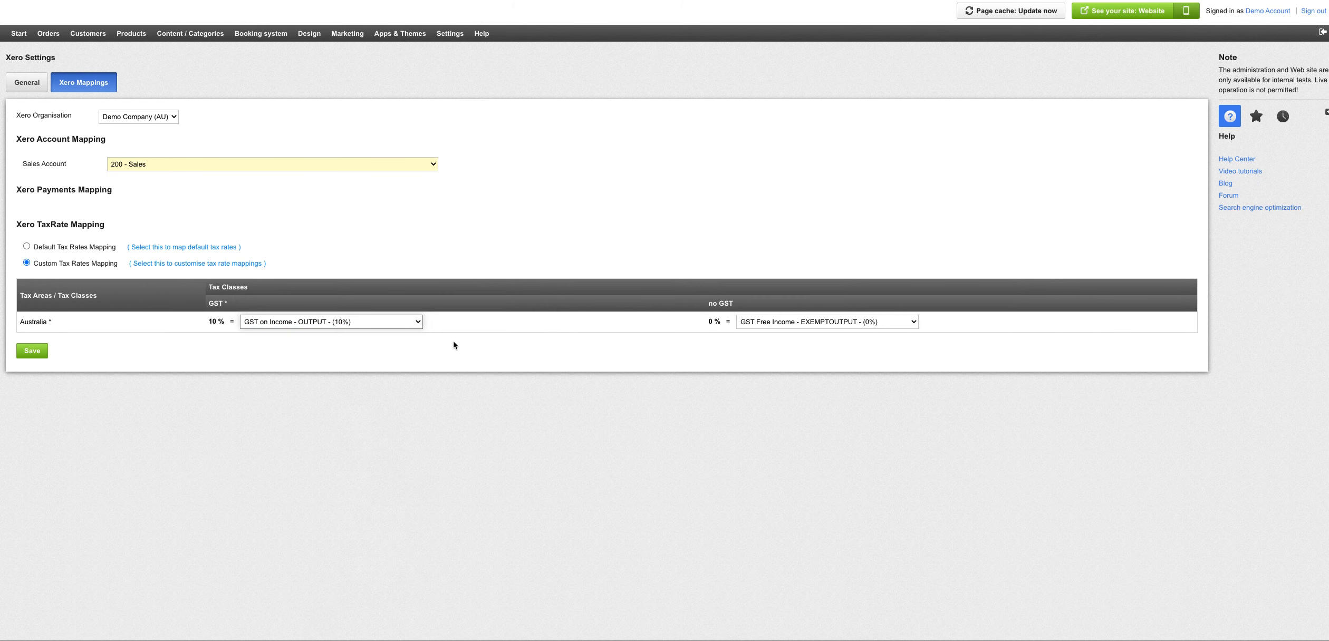
click(787, 323)
click(787, 323)
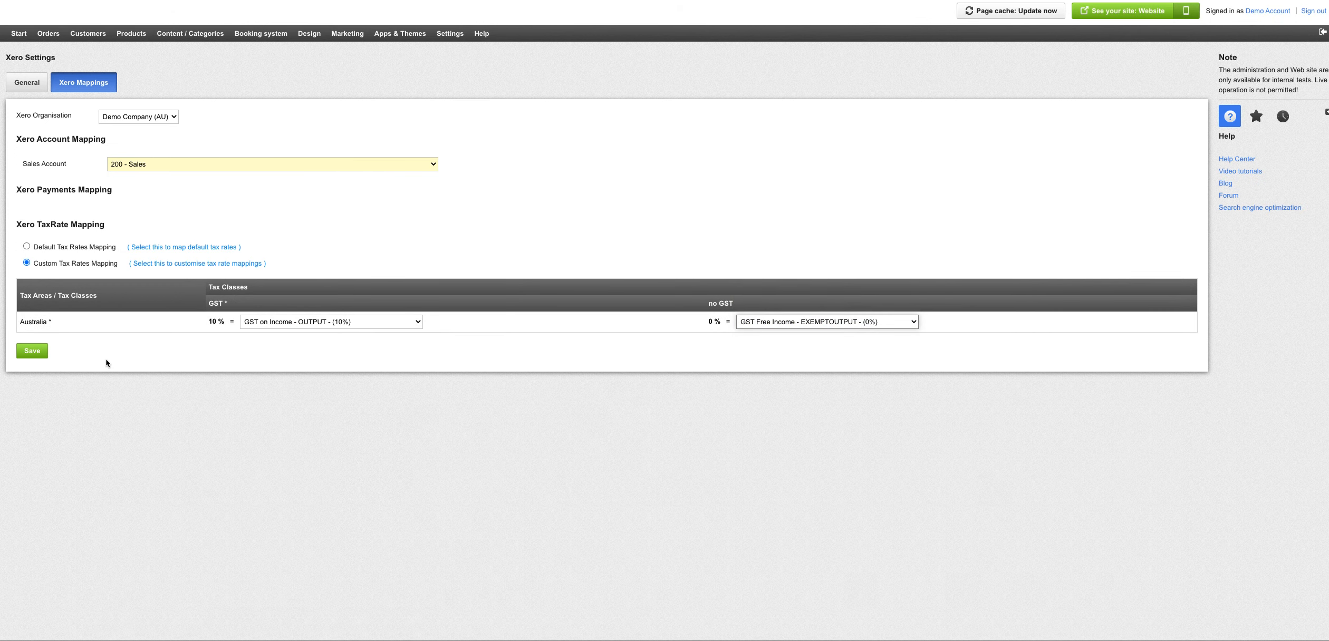
click(32, 351)
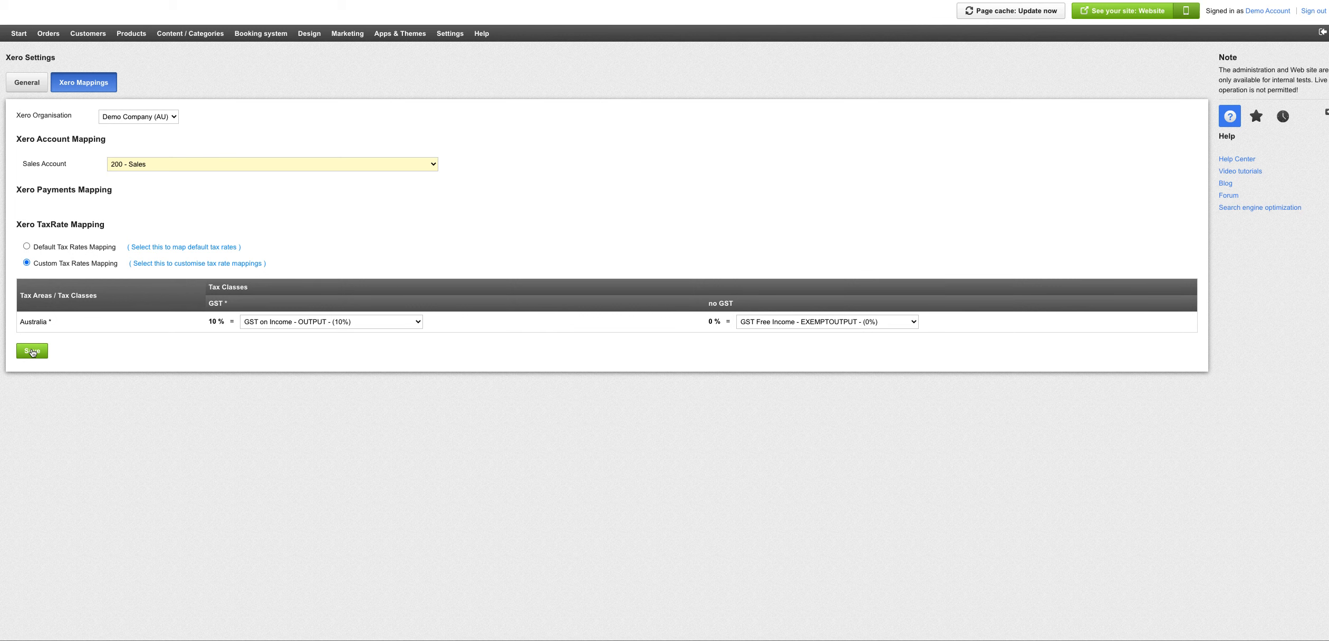
click(32, 351)
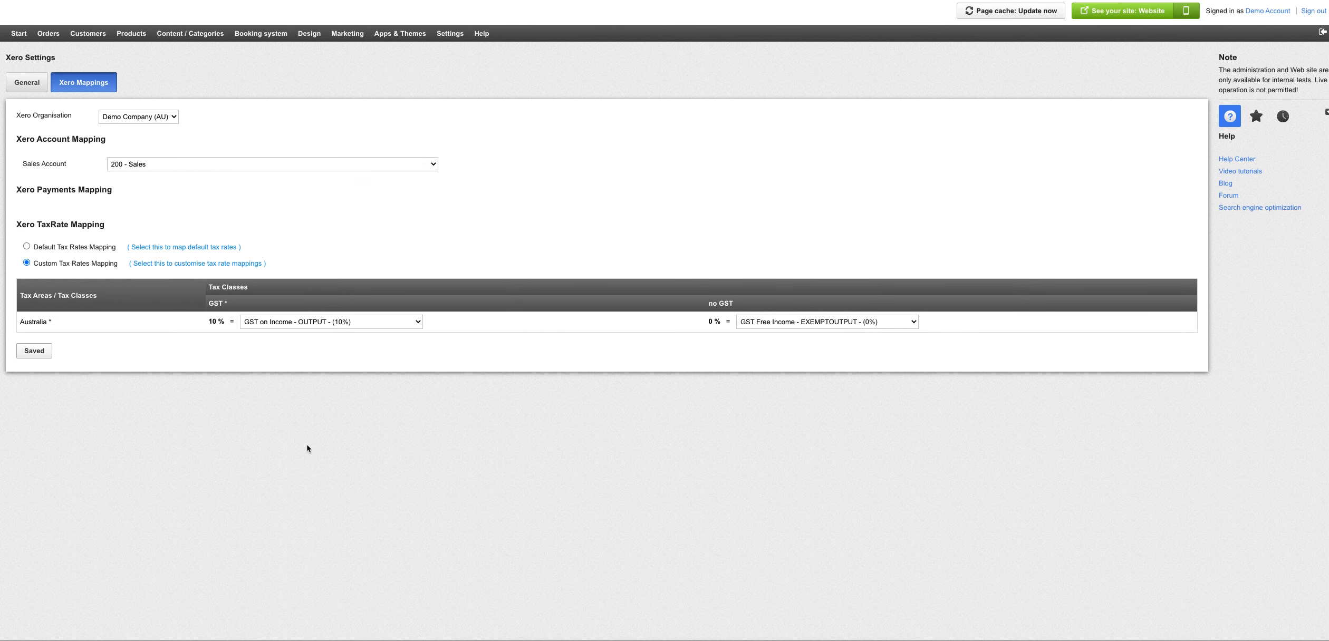
click(25, 85)
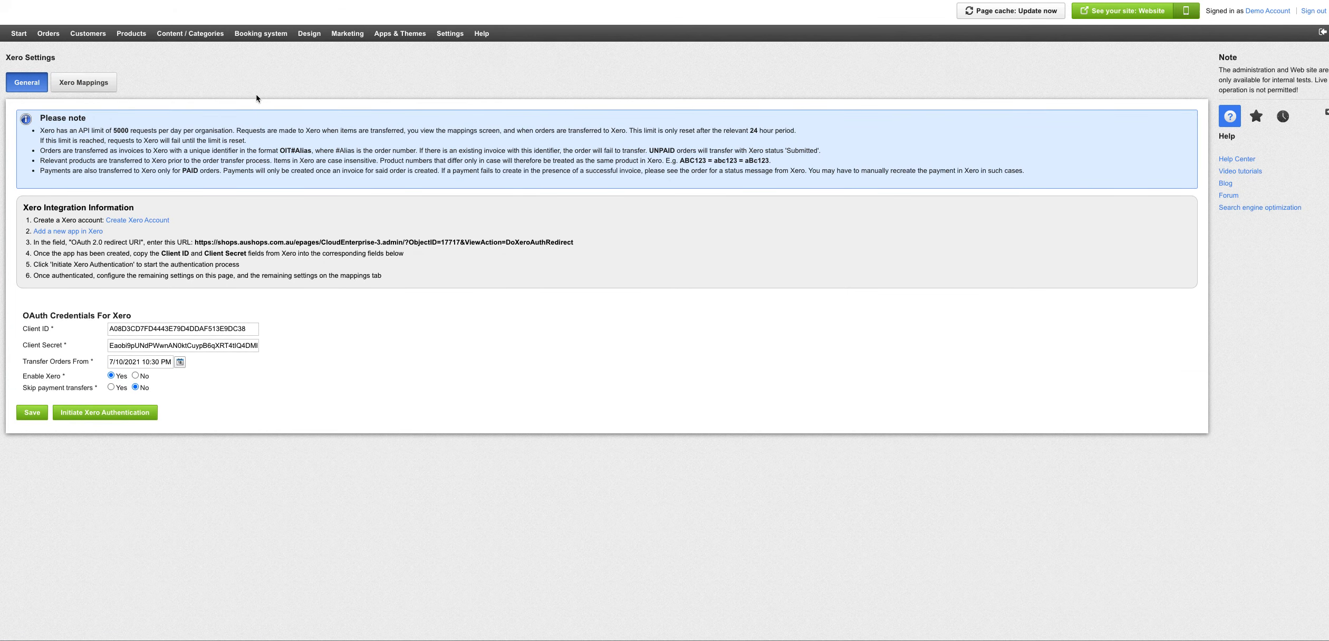